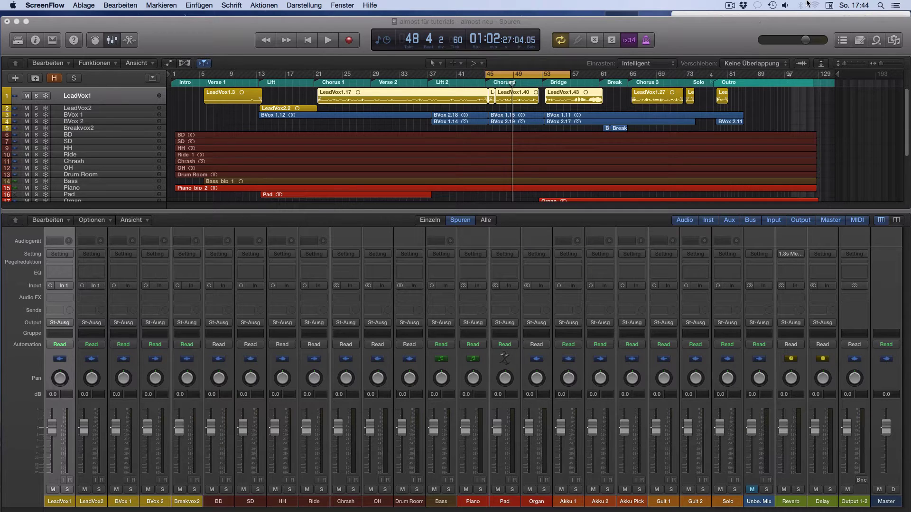
scroll(545, 139, down, 5)
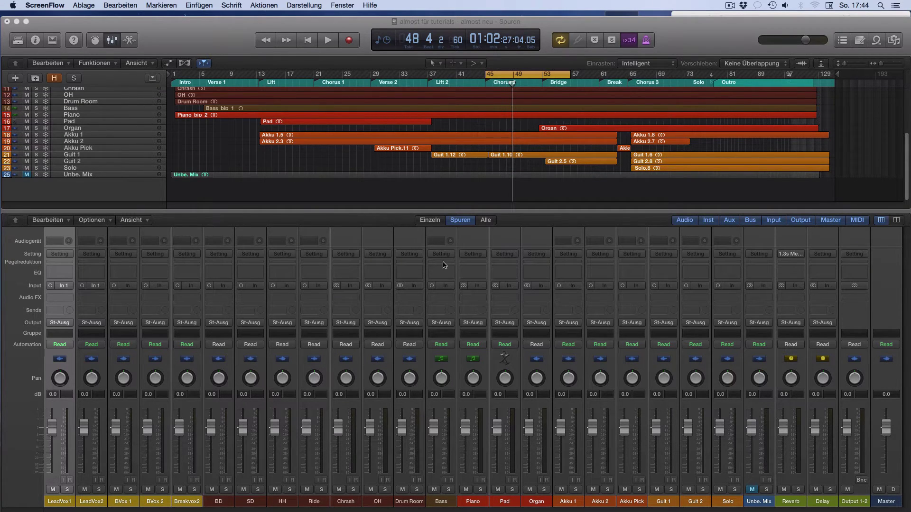
scroll(261, 176, up, 2)
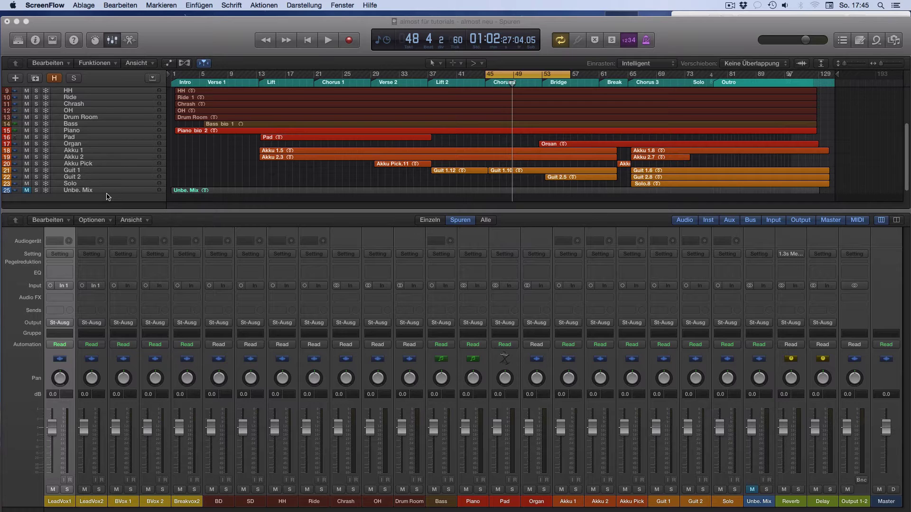
scroll(329, 197, up, 5)
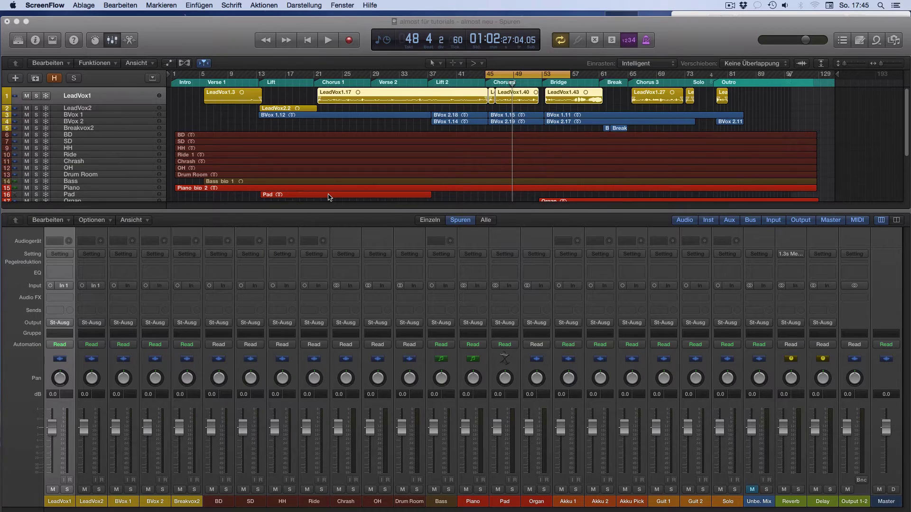
Step: Start the chron me stopwatch in Safari, then switch to Logic Pro X and play back the looped Chorus 2 section
click(685, 17)
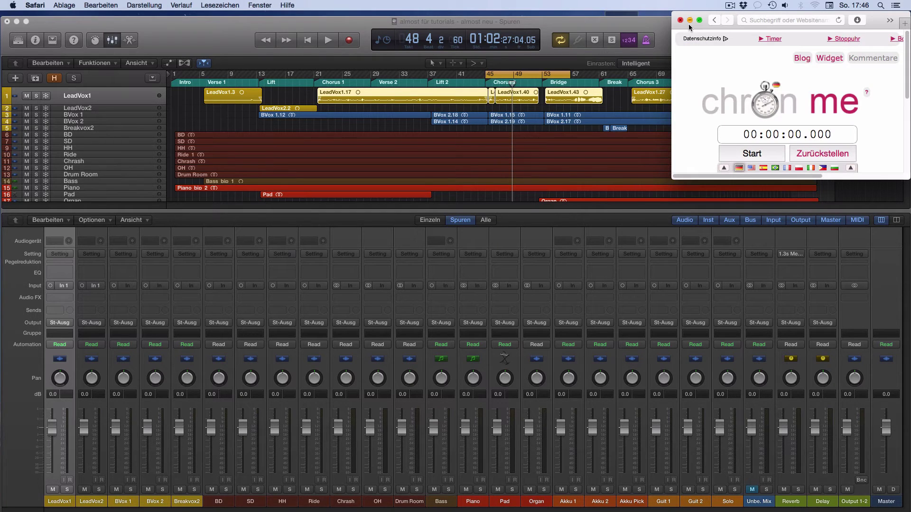
click(752, 154)
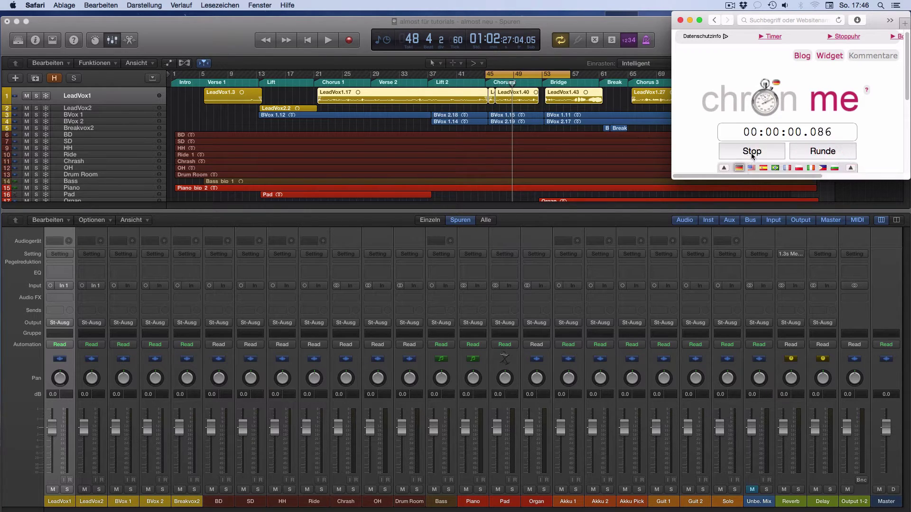
click(566, 20)
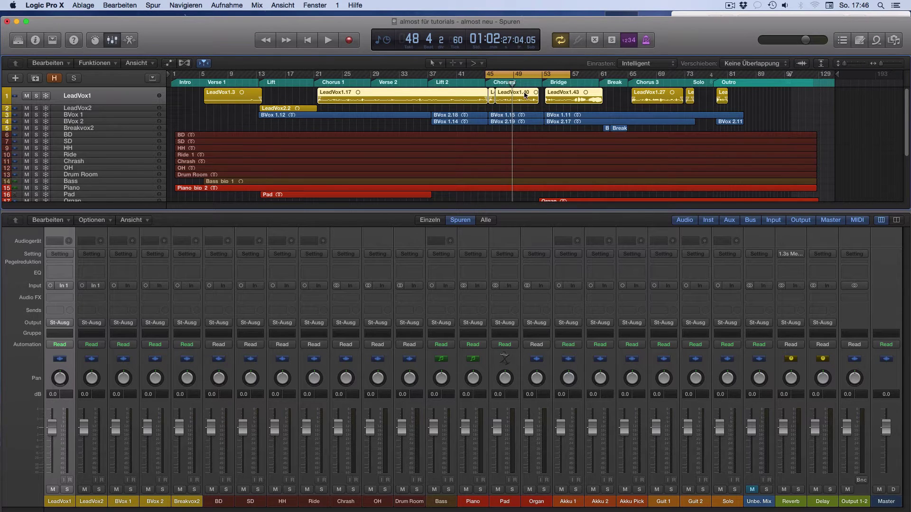
key(space)
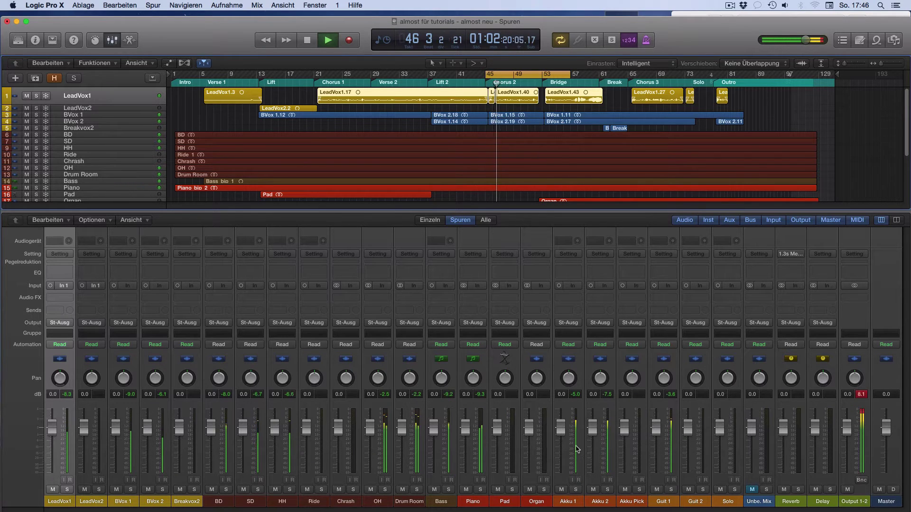
Step: Lower the Akku 1 and Akku 2 channel faders together to -8.4 dB
click(568, 501)
shift+click(588, 502)
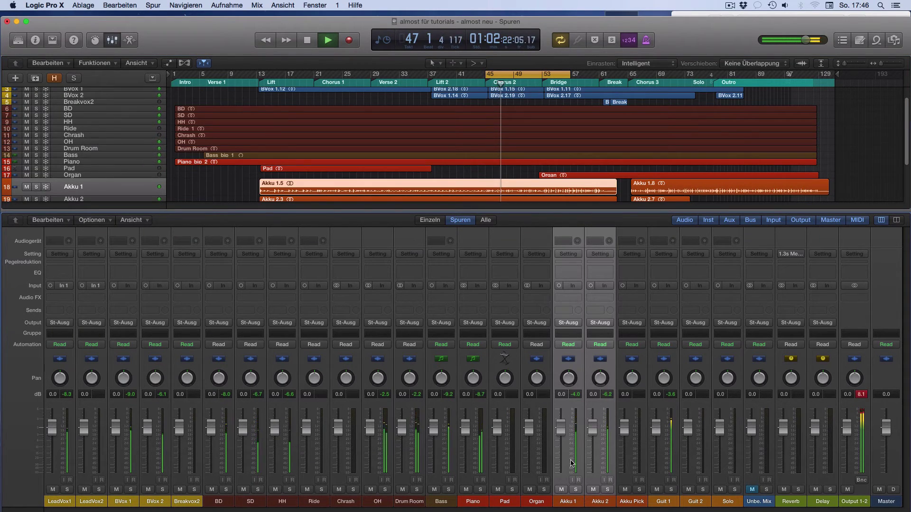
drag(561, 427, 561, 445)
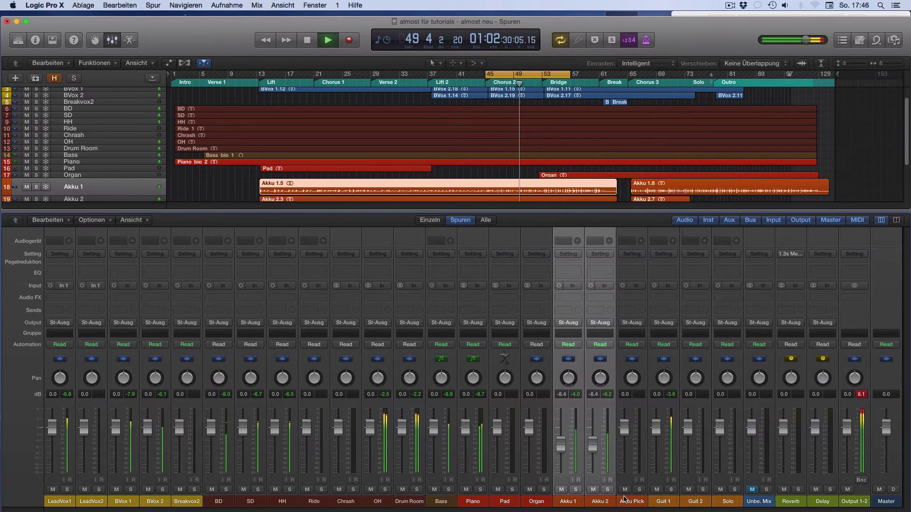
Step: Lower the Guit 1 and Guit 2 channel faders together to -5.3 dB
click(666, 502)
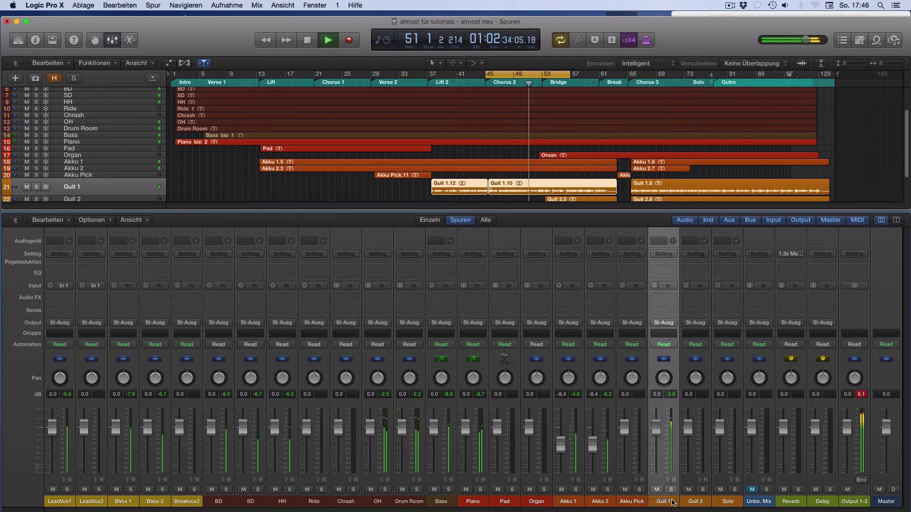
shift+click(684, 503)
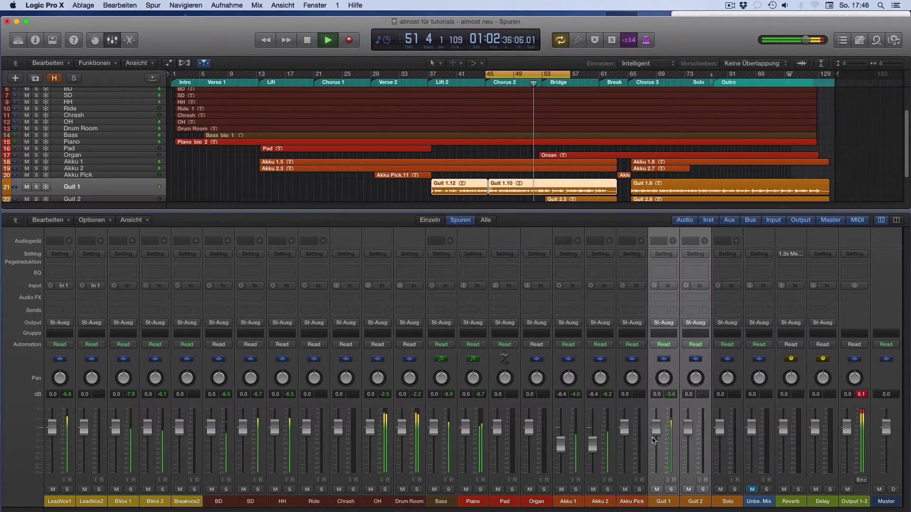
drag(687, 427, 687, 439)
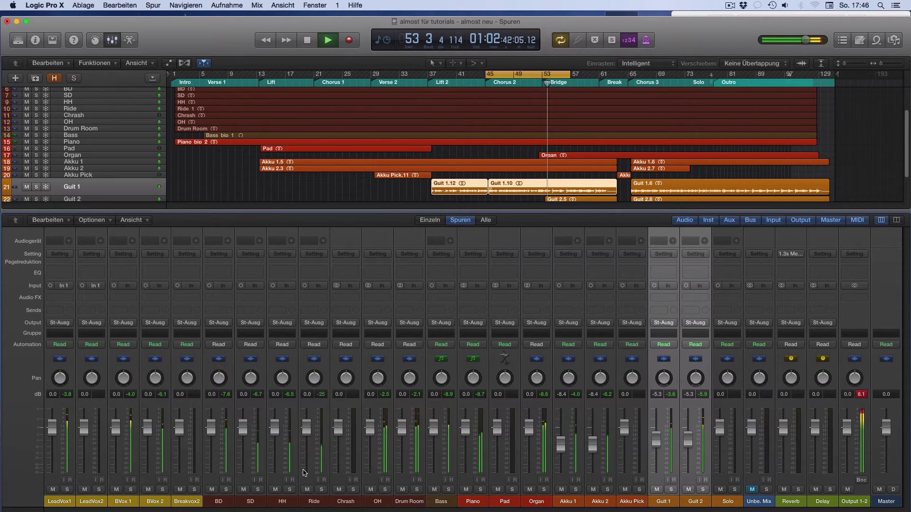
Step: Lower all channels from LeadVox1 through Solo together, keeping their relative balance, until the LeadVox1 fader is at -8.8 dB
click(56, 501)
drag(250, 501, 728, 501)
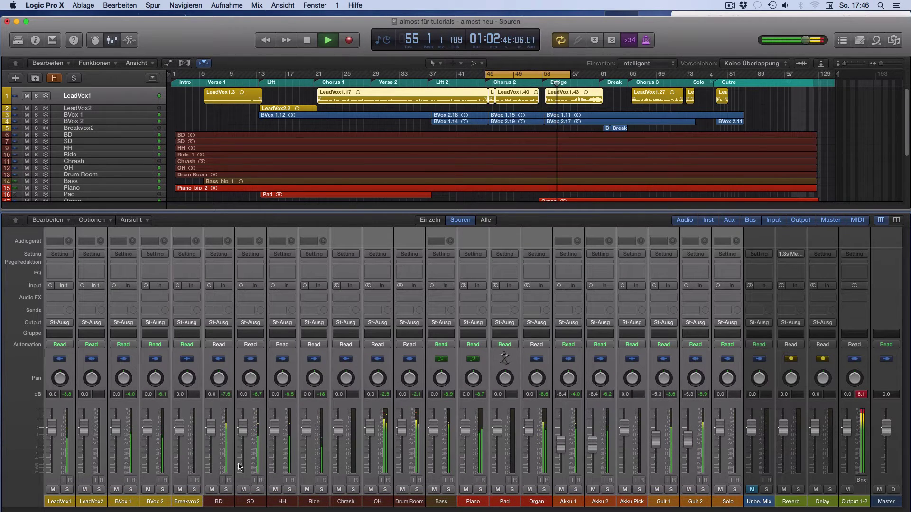
drag(720, 427, 719, 433)
drag(338, 437, 338, 441)
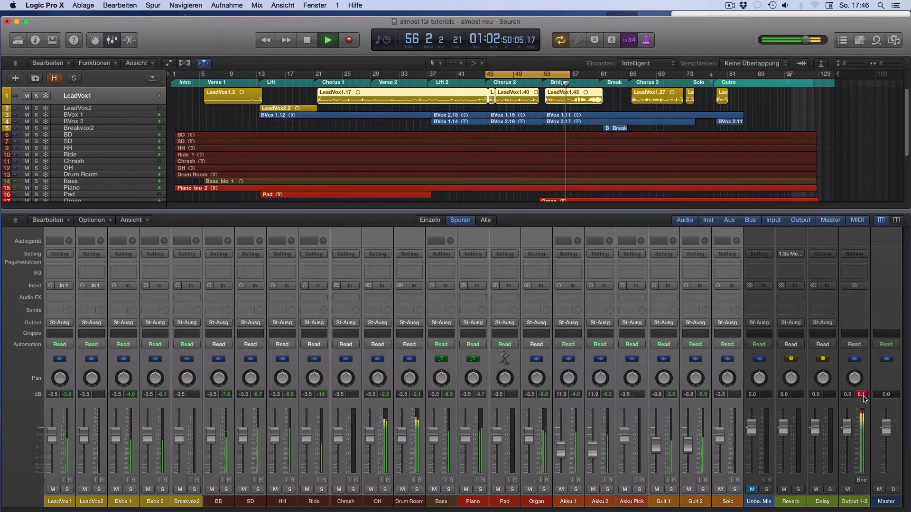
drag(465, 437, 465, 442)
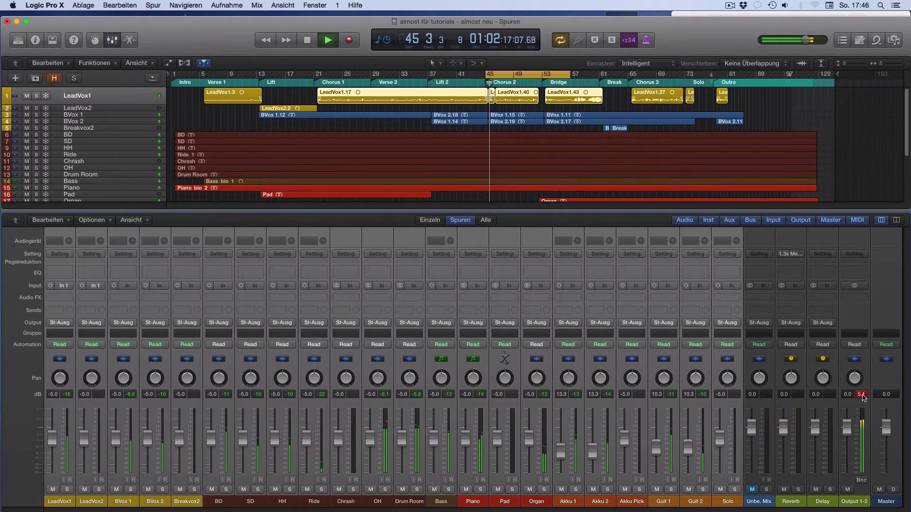
drag(463, 445, 460, 450)
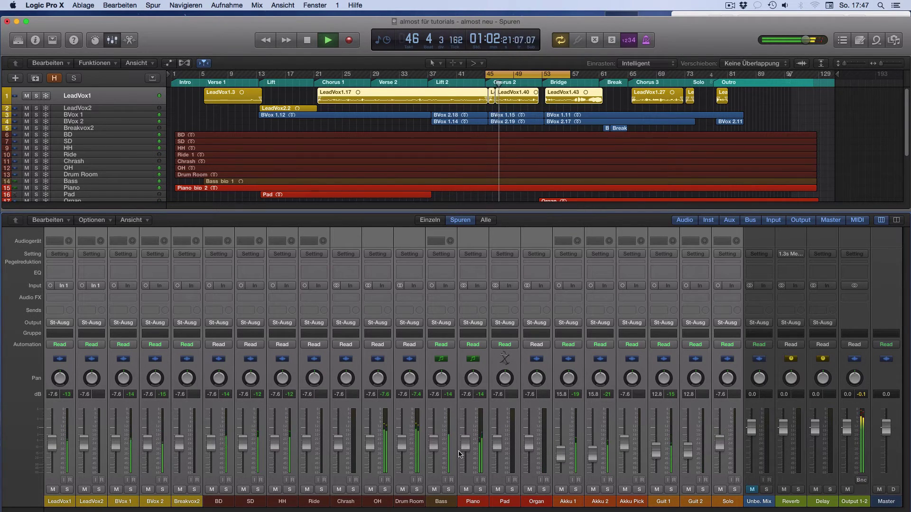
key(XF86AudioLowerVolume)
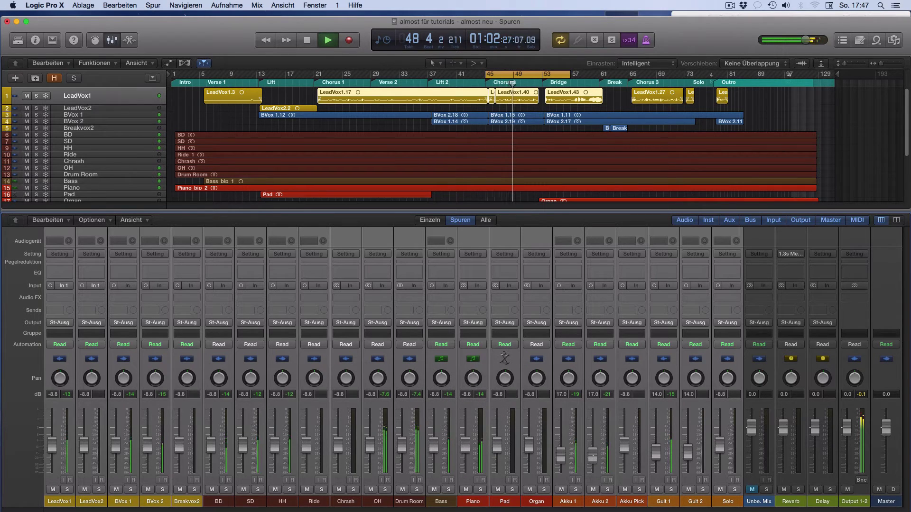
Step: Lower the SD channel fader on its own to -11.6 dB
click(184, 502)
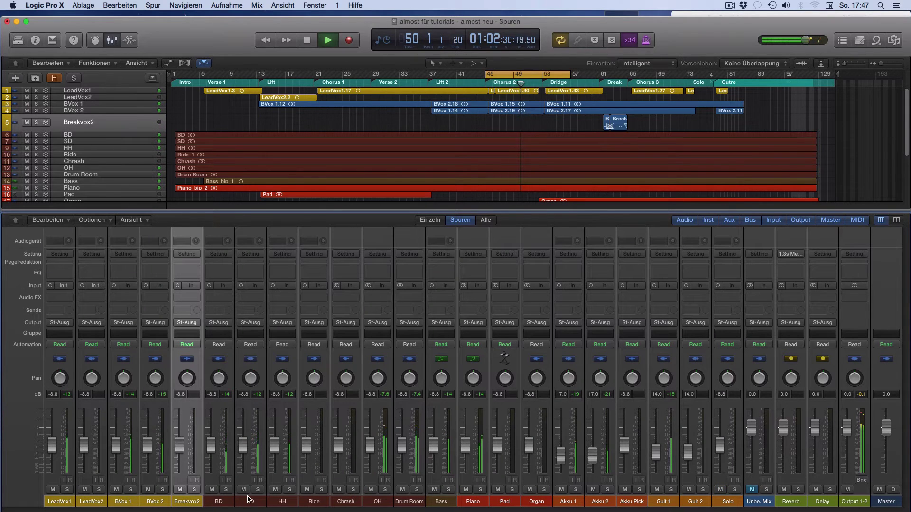
click(222, 501)
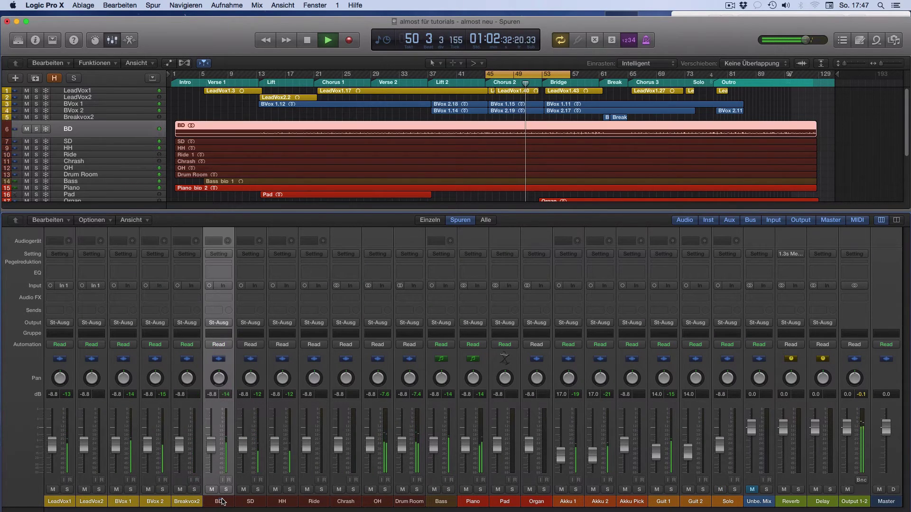
click(250, 502)
drag(243, 443, 242, 448)
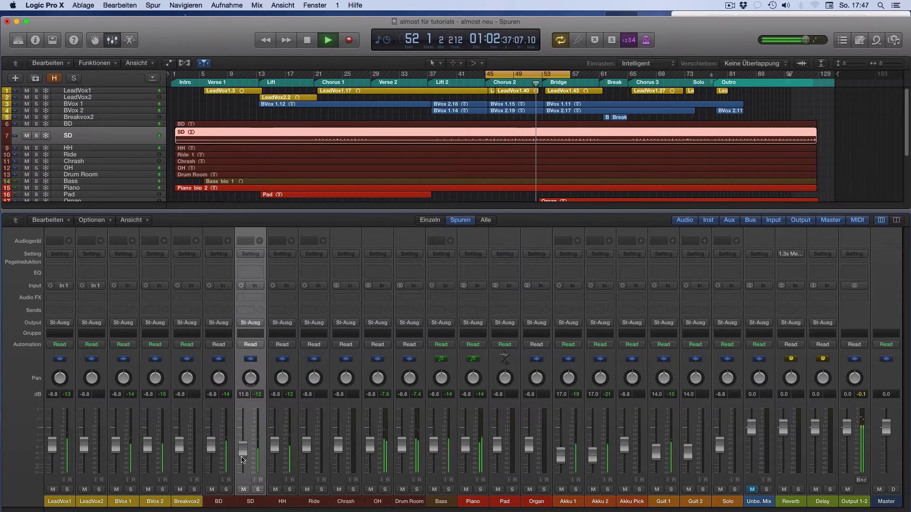
Step: Set the faders of the four vocal channels LeadVox1 through BVox 2 together to -9.0 dB
drag(59, 501, 152, 501)
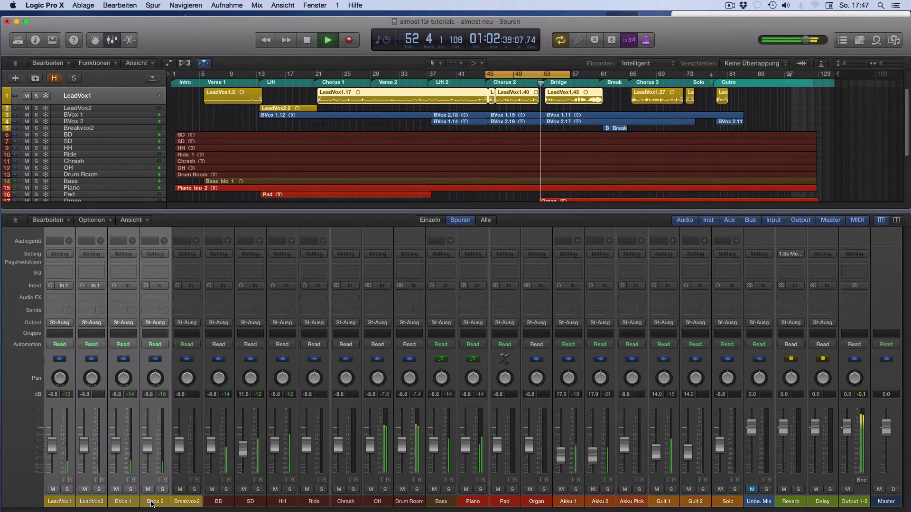
drag(147, 448, 147, 446)
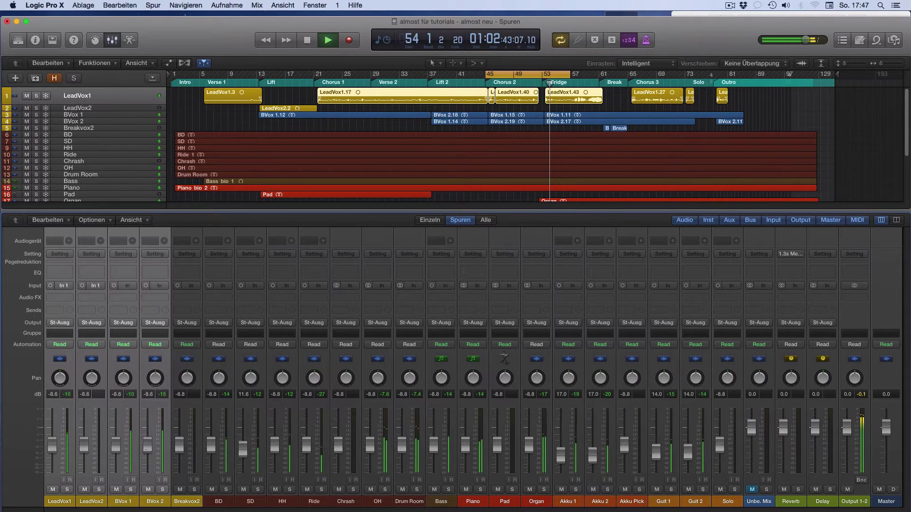
drag(147, 446, 147, 448)
Step: Raise the Piano fader to -6.8 dB and the Akku 1 and Akku 2 faders to -9.8 dB
click(475, 501)
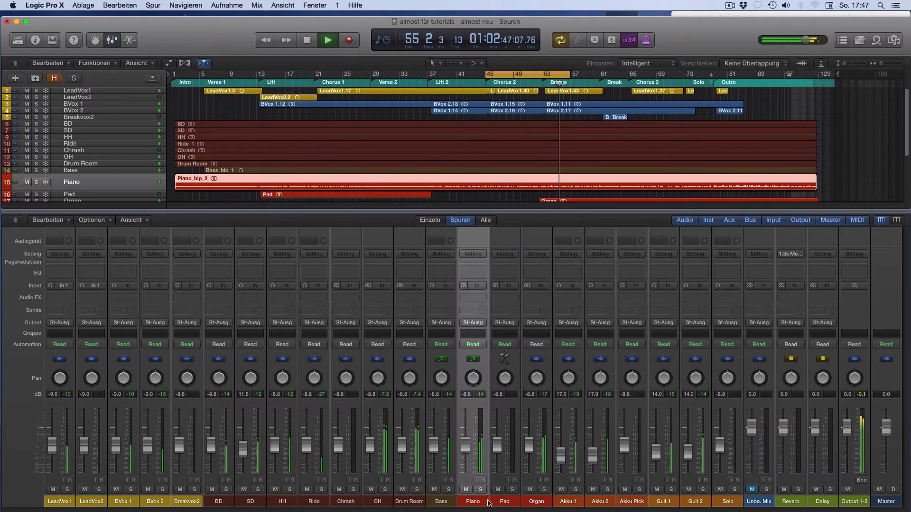
drag(465, 457, 465, 446)
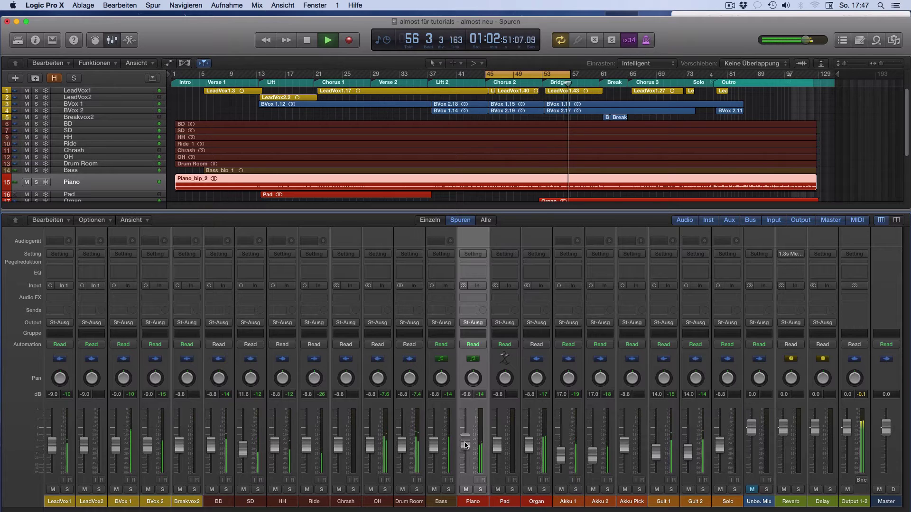
click(568, 501)
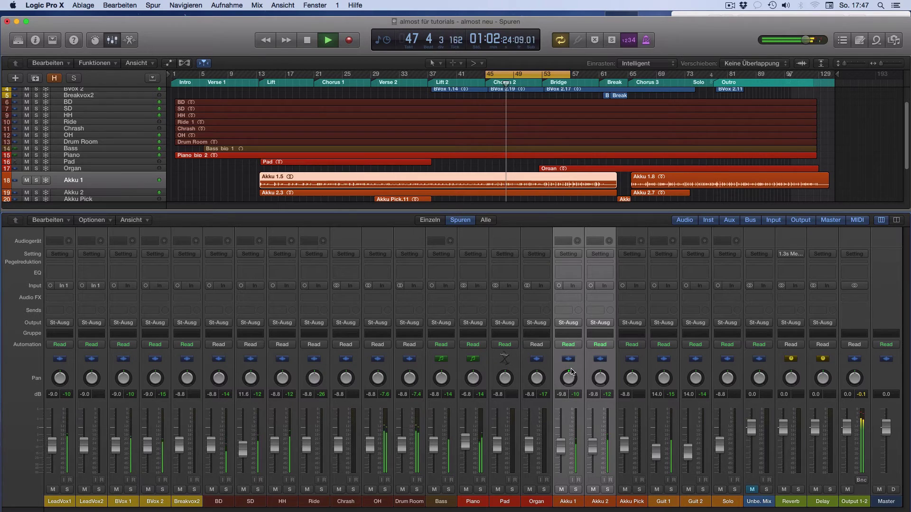
Step: Pan Akku 1 and Guit 1 left to about -45, and Akku 2 and Guit 2 right to about +40
click(568, 495)
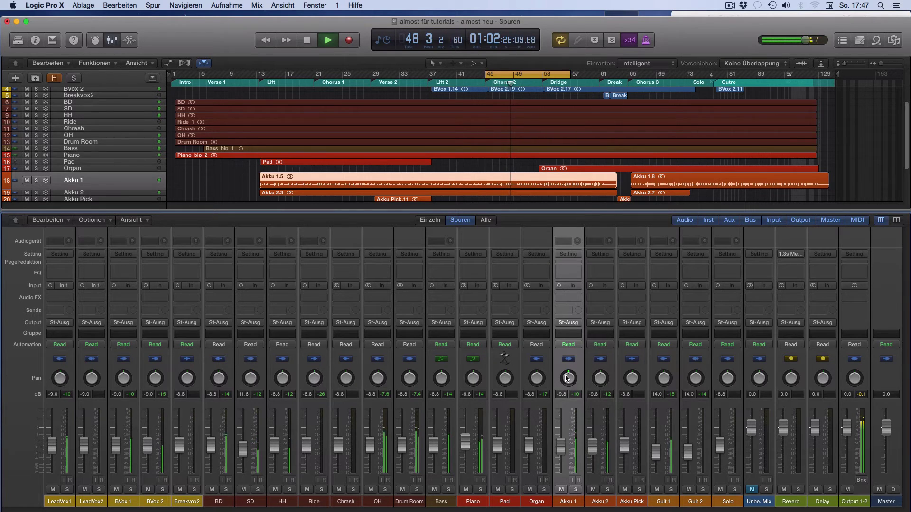
drag(568, 378, 600, 365)
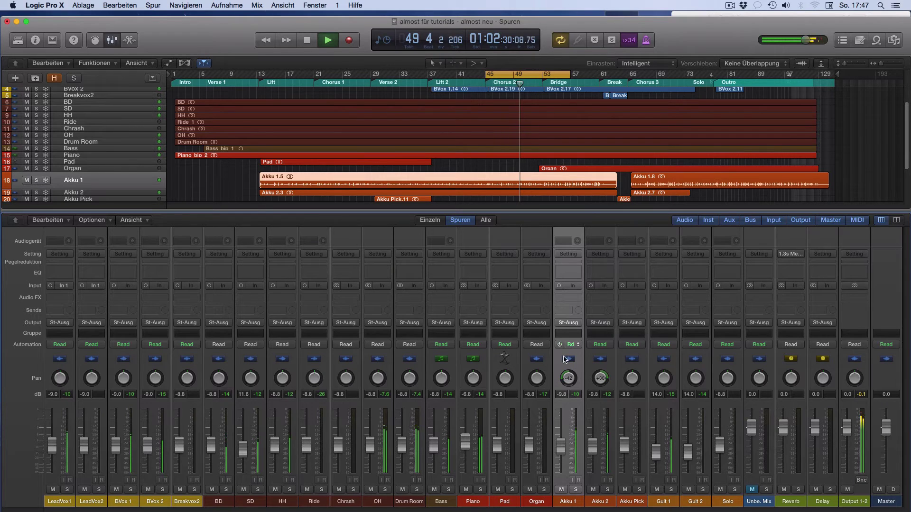
click(664, 502)
drag(663, 385, 662, 400)
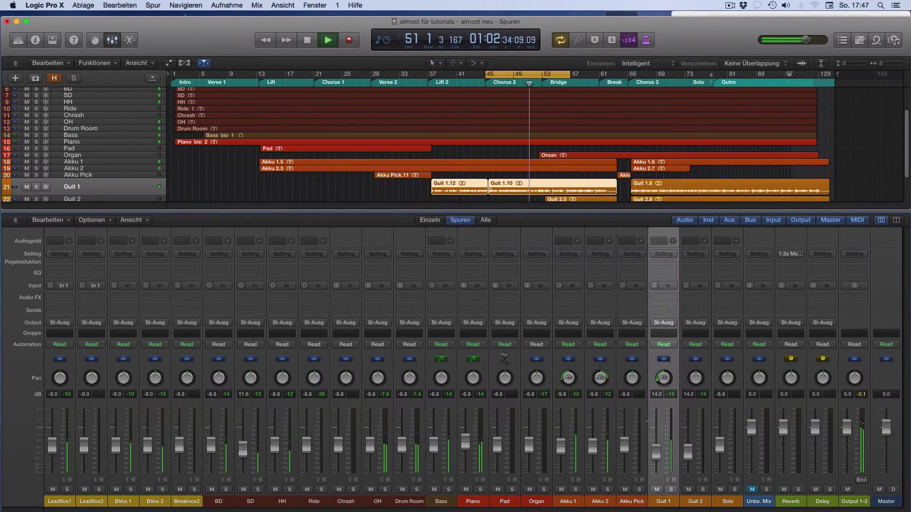
click(695, 501)
drag(695, 378, 696, 360)
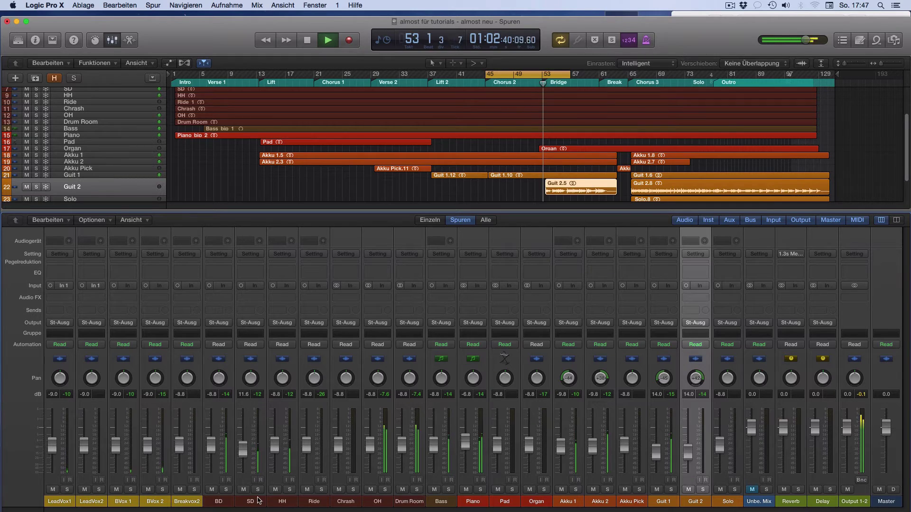
Step: Pan the backing vocals apart, BVox 1 left and BVox 2 right, each by about 33
click(121, 501)
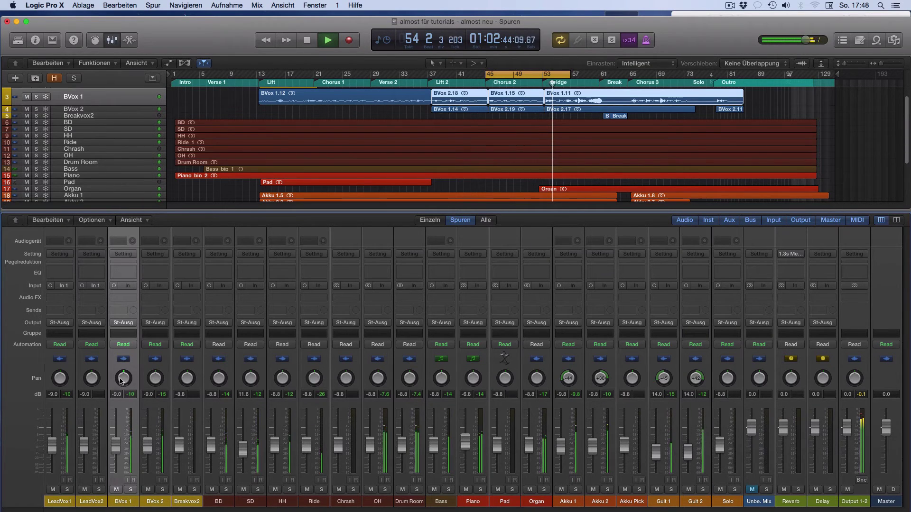
drag(128, 384, 128, 399)
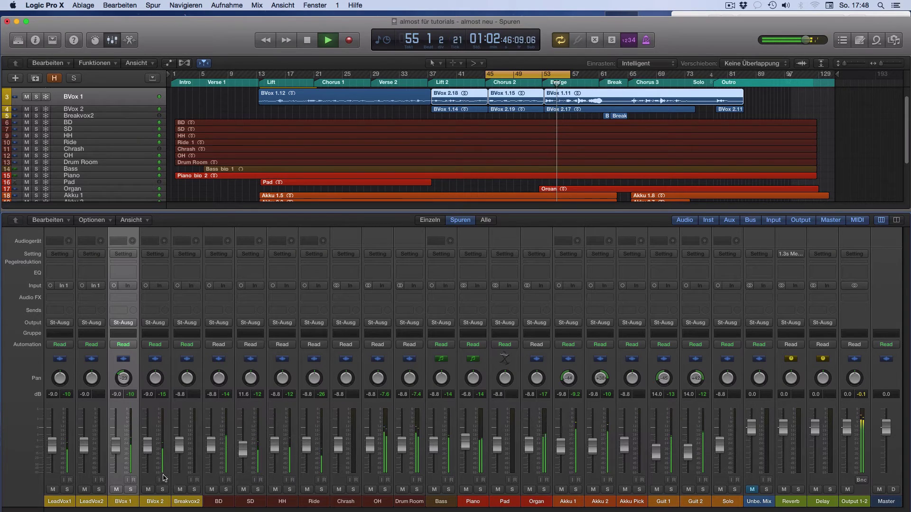
click(156, 501)
drag(155, 378, 155, 365)
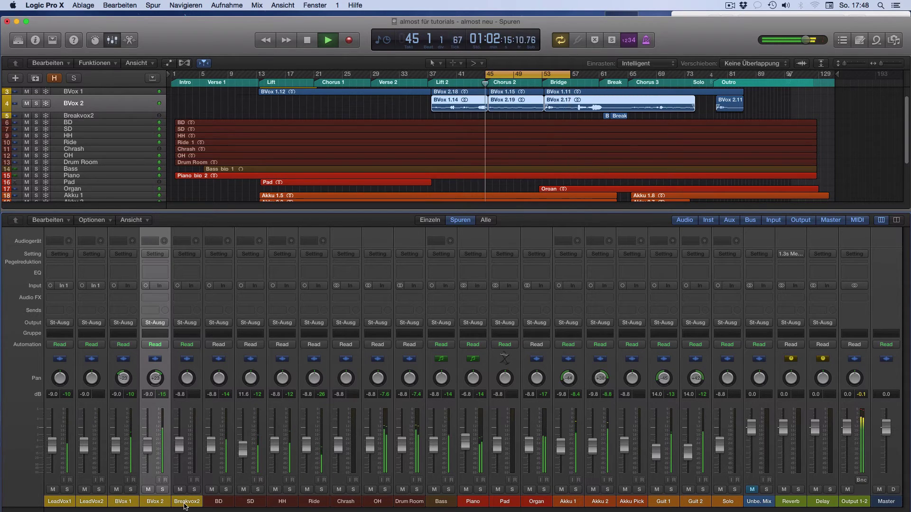
Step: Raise the Piano channel fader to -3.4 dB
click(407, 503)
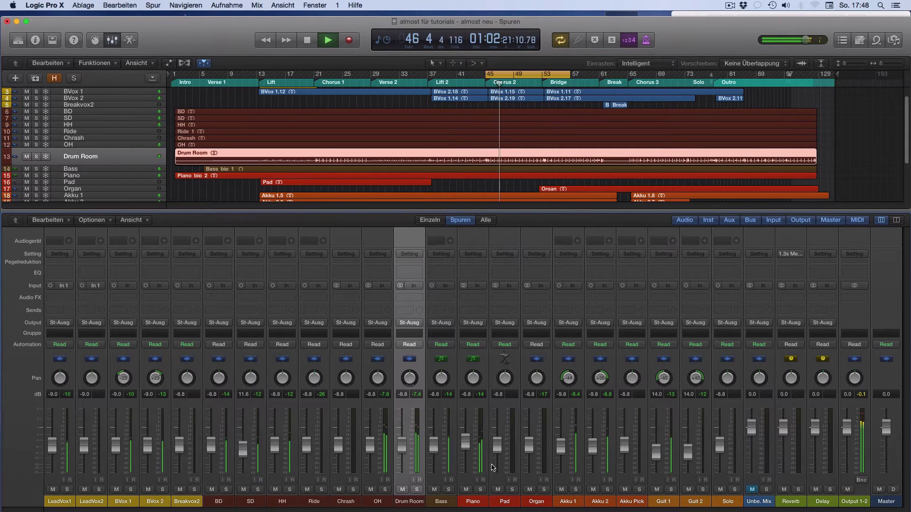
drag(466, 444, 465, 430)
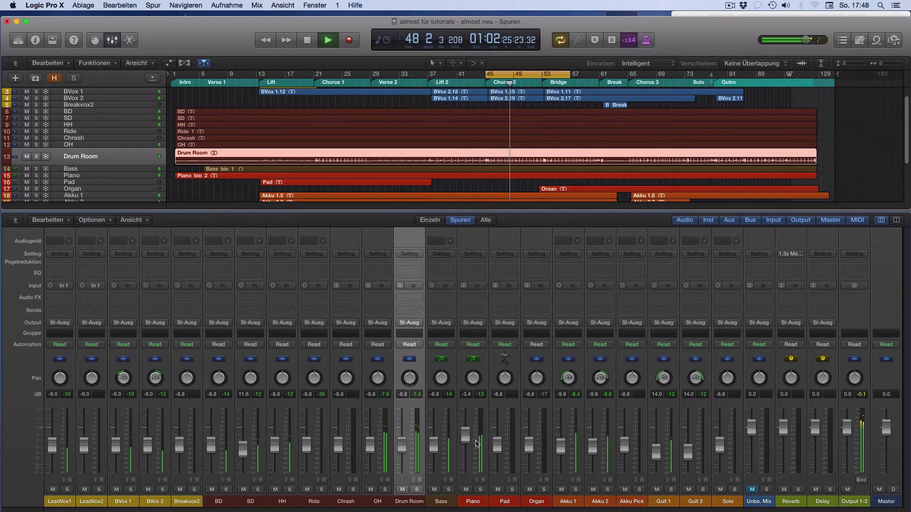
Step: Insert a stereo Direction Mixer on the Piano channel with spread 0.76 and direction about +38.5°, and close its window
click(477, 298)
mouse_move(492, 332)
mouse_move(503, 354)
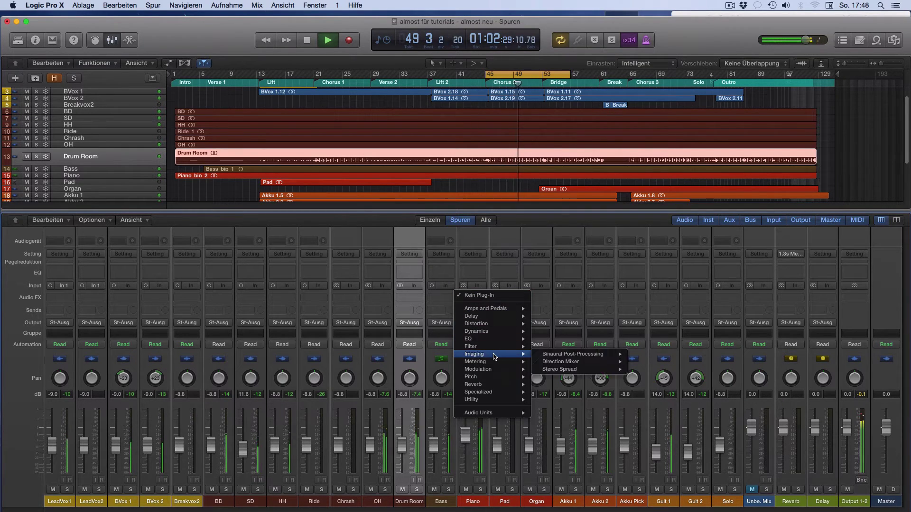
mouse_move(617, 362)
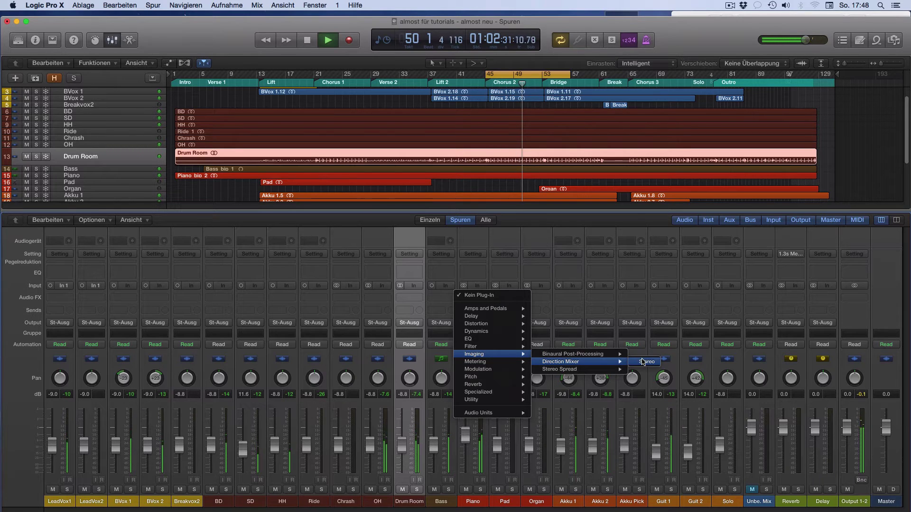
click(645, 362)
drag(104, 111, 85, 137)
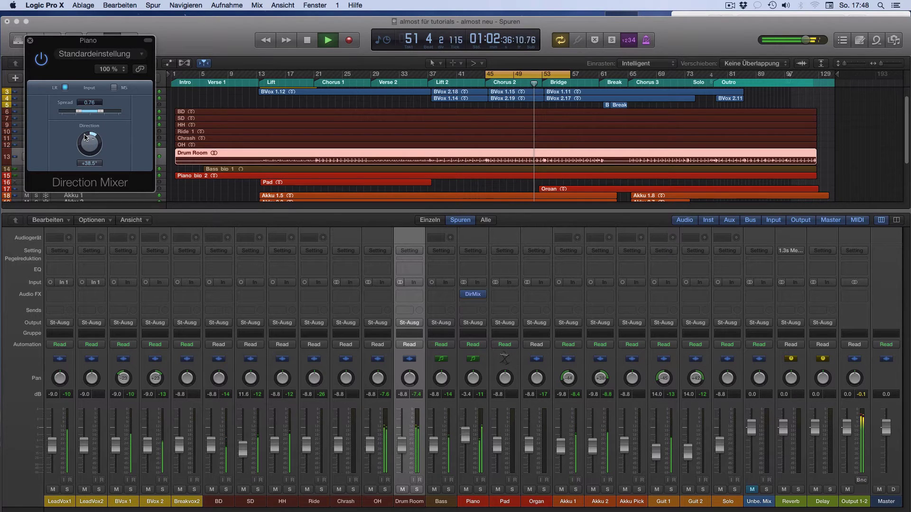
click(30, 40)
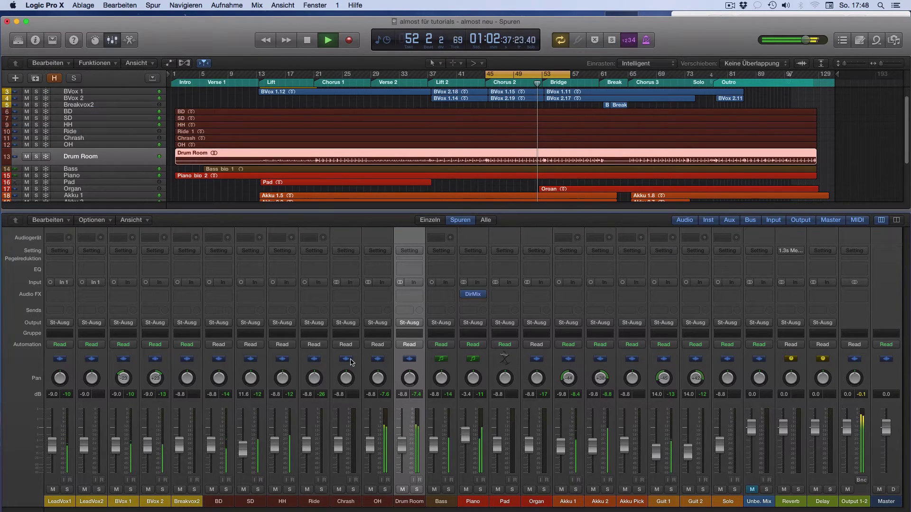
Step: Raise the Organ fader to -6.4 dB and move the cycle range to Chorus 3, starting at bar 65
click(535, 502)
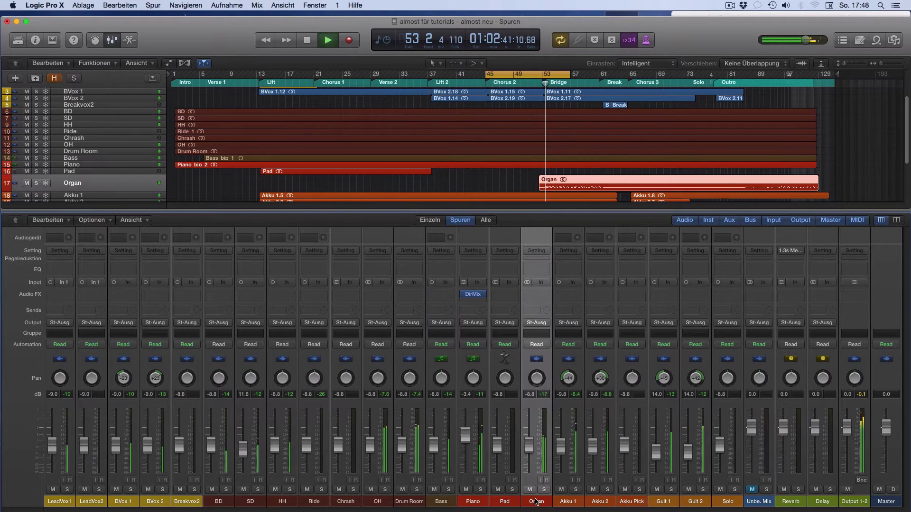
drag(530, 462, 529, 441)
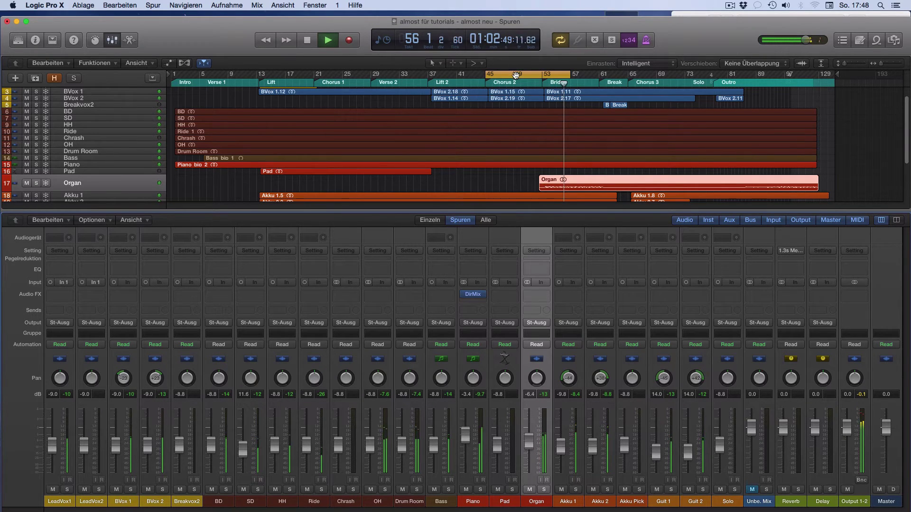
drag(545, 73, 656, 74)
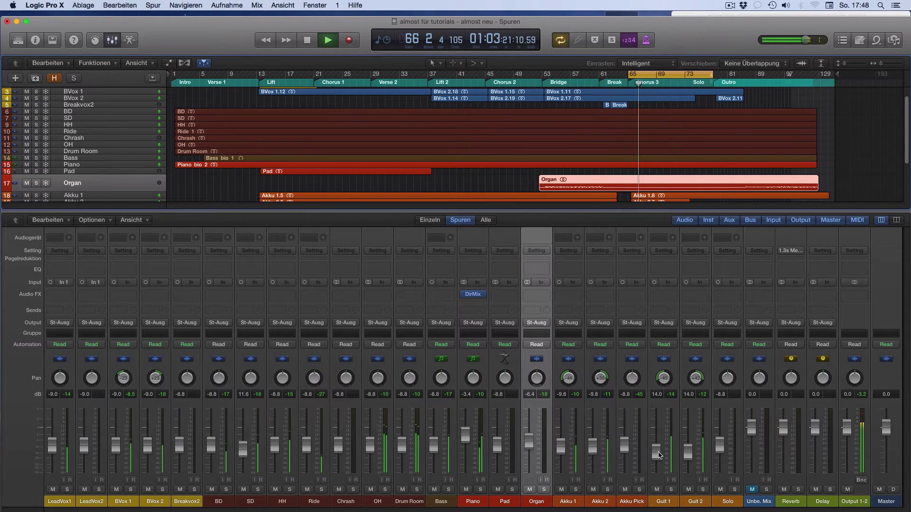
Step: Fine-tune the guitar levels, setting the Guit 1 fader to -13.8 dB and the Guit 2 fader to -13.6 dB
drag(656, 453, 656, 452)
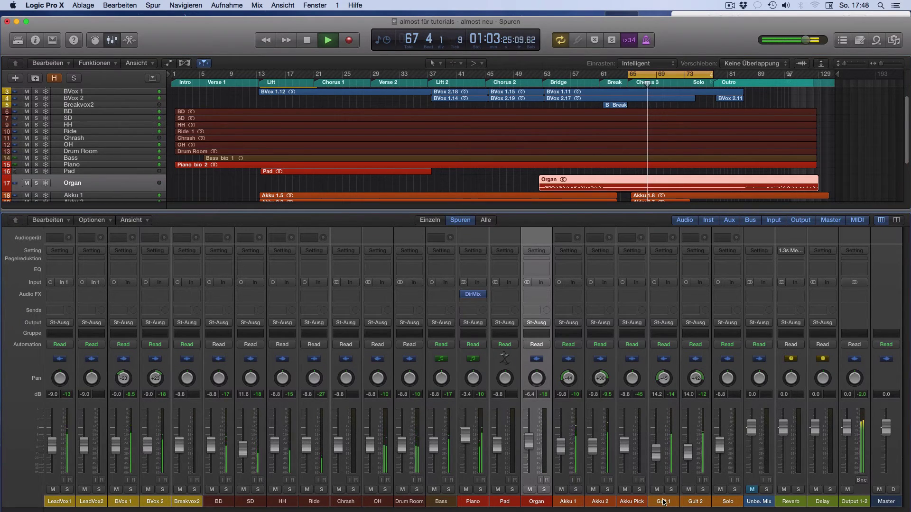
click(668, 467)
drag(668, 468, 669, 469)
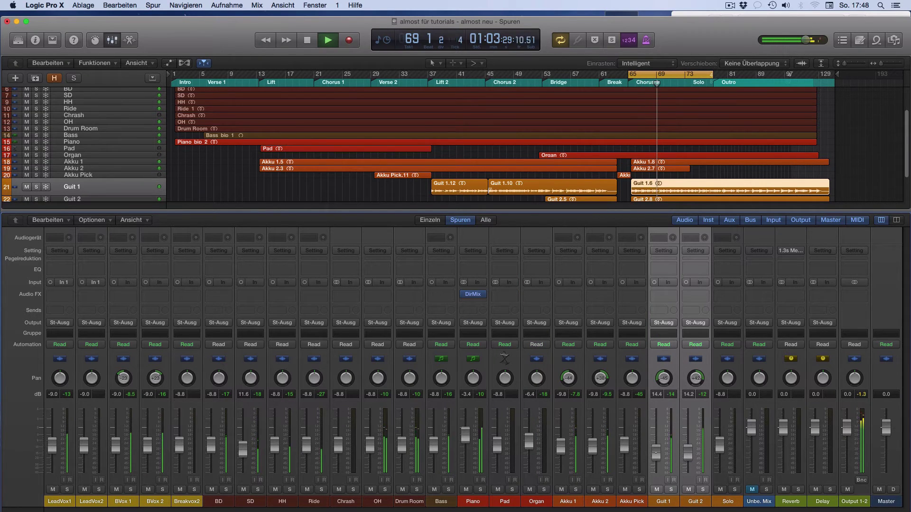
Step: Raise the LeadVox1, LeadVox2, BVox 1 and BVox 2 faders together to -6.8 dB
click(60, 501)
shift+click(97, 501)
shift+click(123, 501)
shift+click(155, 502)
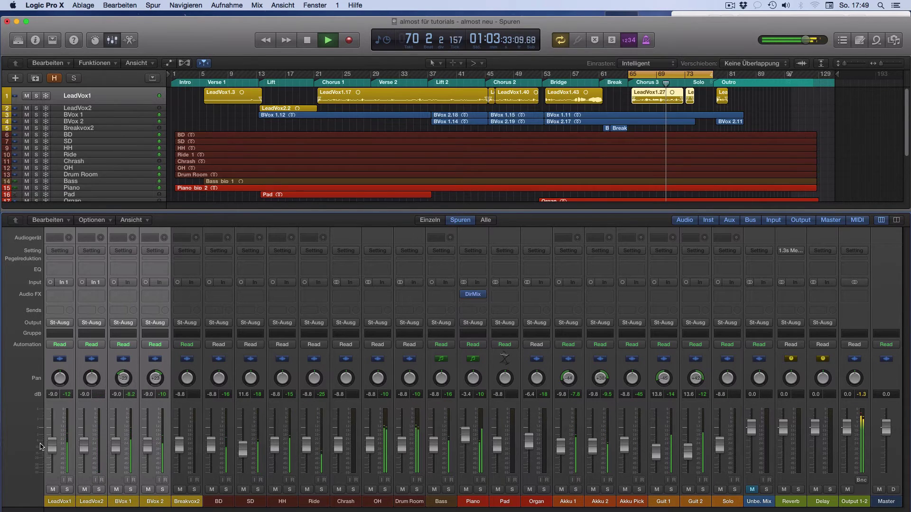
drag(52, 447, 51, 442)
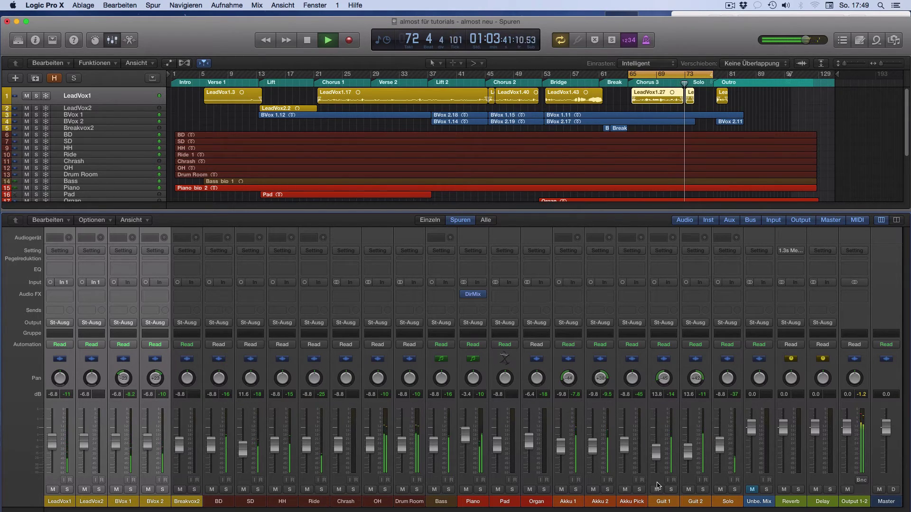
Step: Lower the Solo fader to -11.0 dB and set the Akku 1 and Akku 2 faders together to -9.6 dB
click(701, 501)
drag(720, 449, 719, 447)
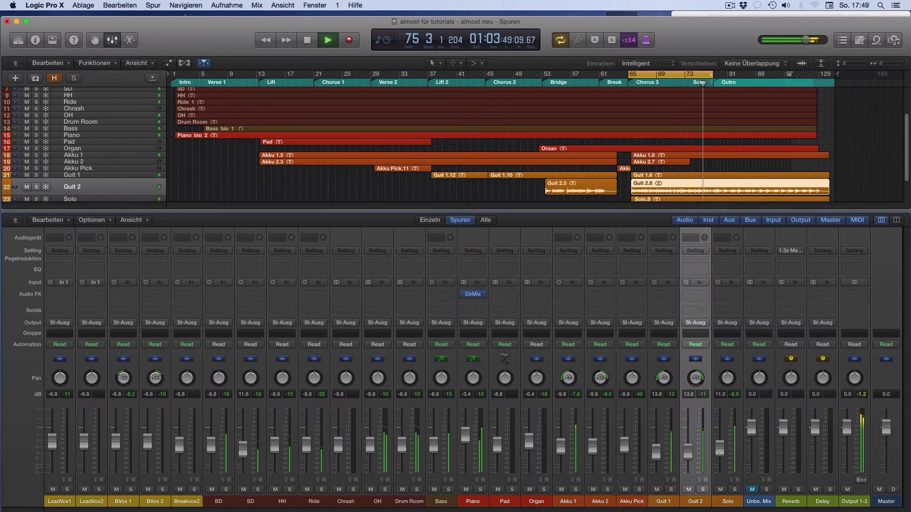
click(669, 504)
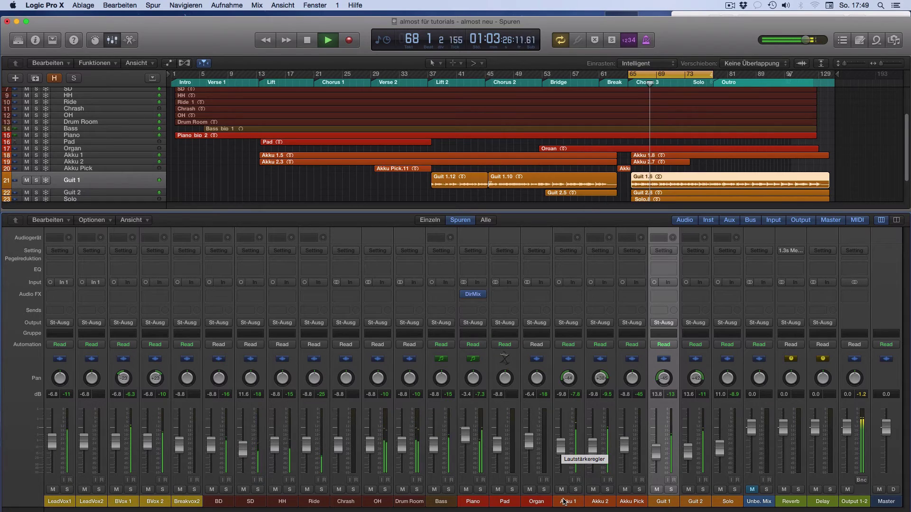
click(568, 453)
drag(569, 457, 569, 457)
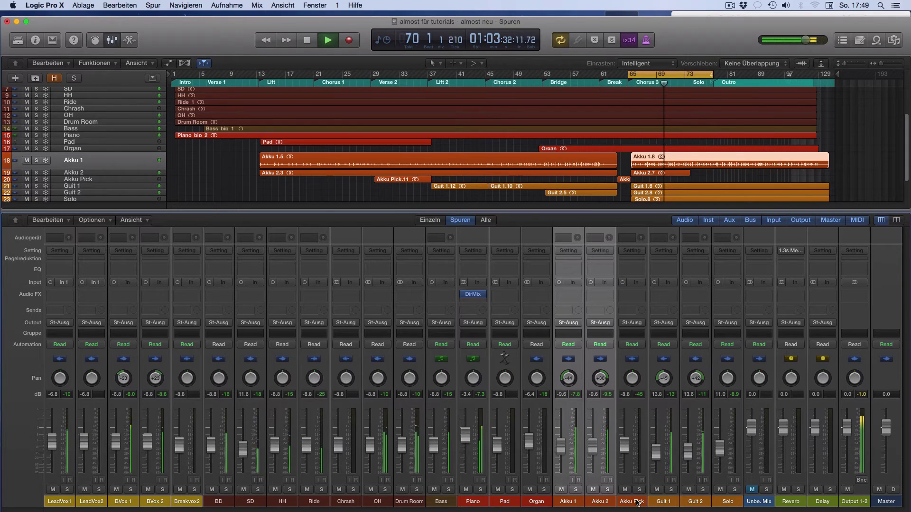
click(663, 501)
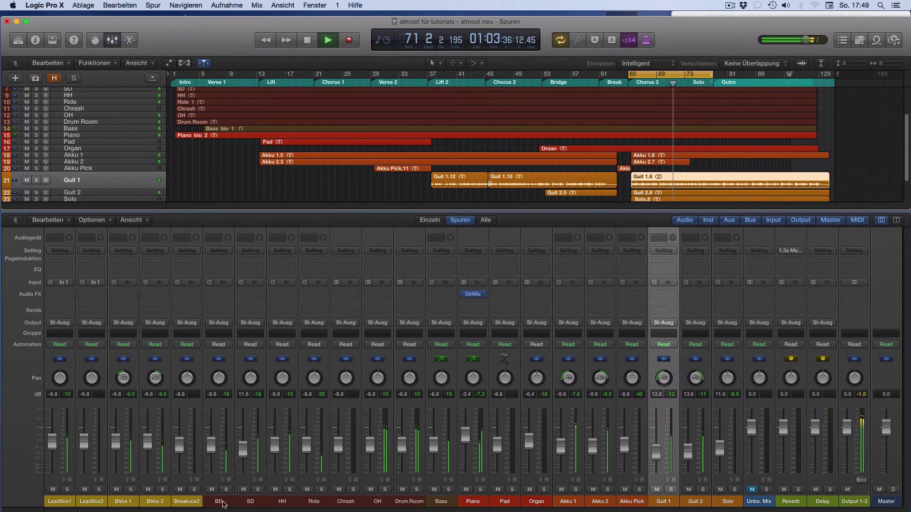
Step: Raise the BD and HH faders to -7.4 dB, SD to -10.2 dB and Piano to -1.5 dB, and stop playback
drag(222, 502, 267, 506)
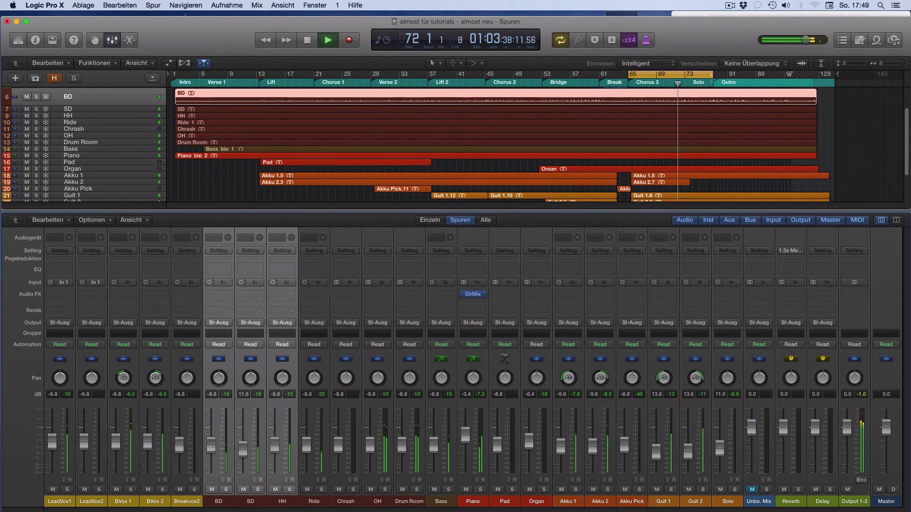
drag(242, 448, 243, 443)
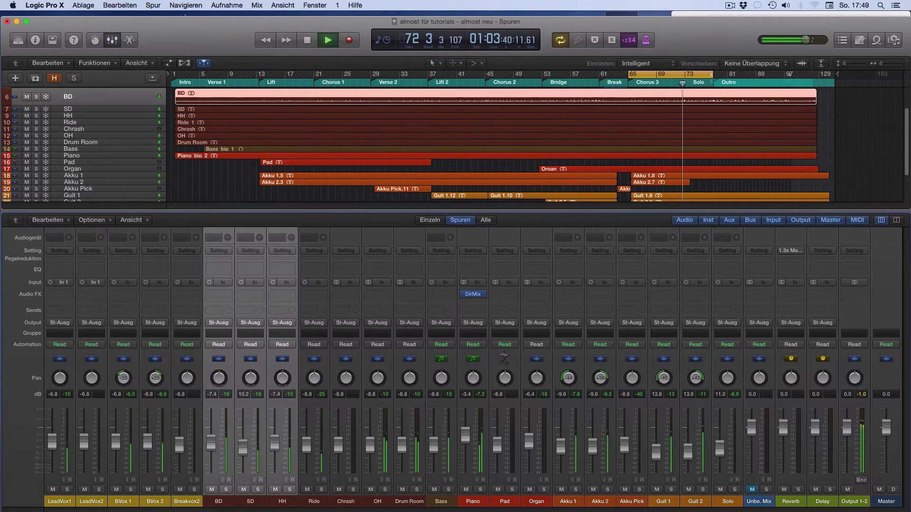
click(512, 503)
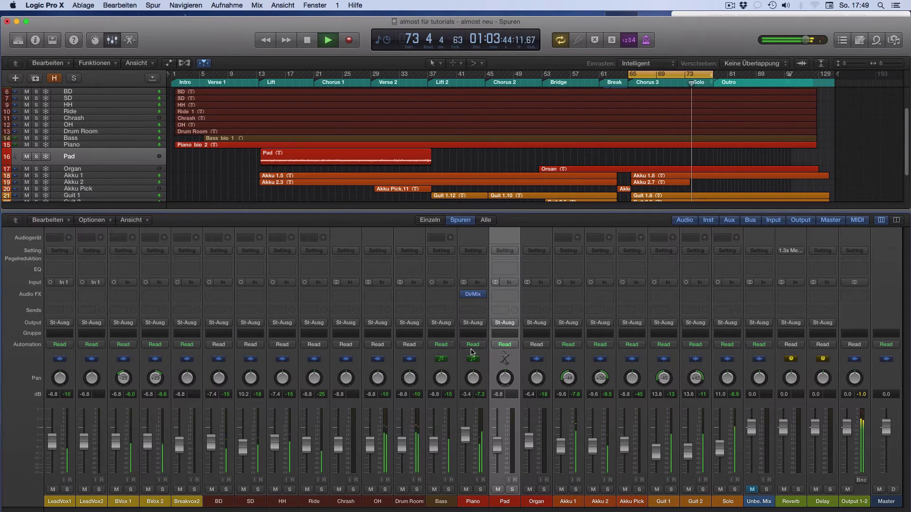
drag(465, 434, 465, 432)
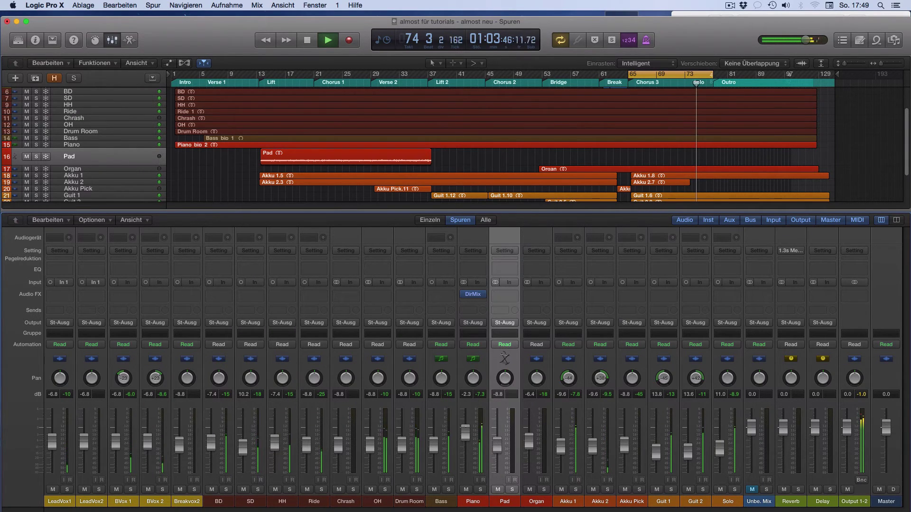
key(space)
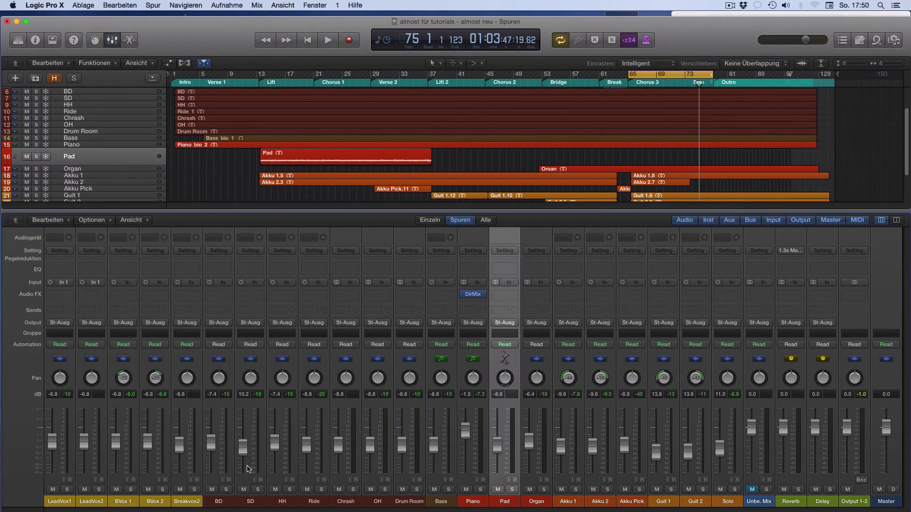
Step: Switch to the stopwatch in Safari, stop it, and return to the Logic Pro X mixer
click(511, 507)
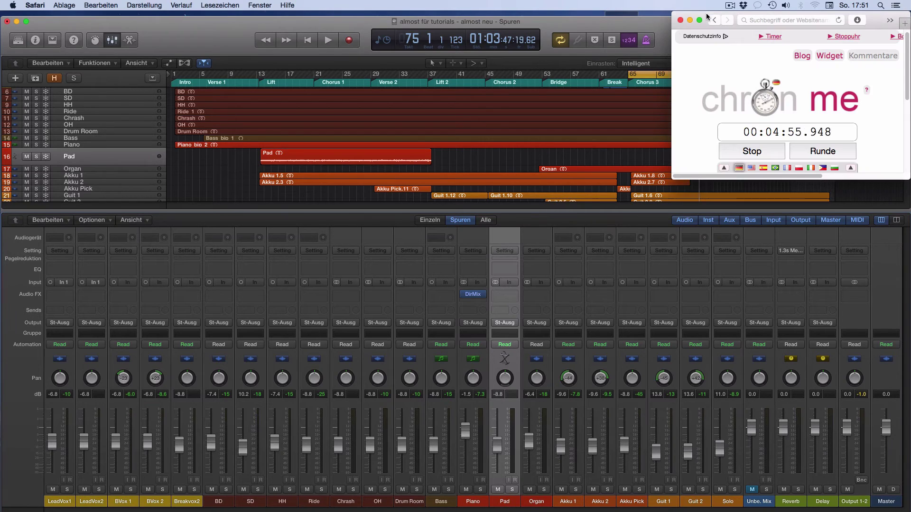
click(751, 151)
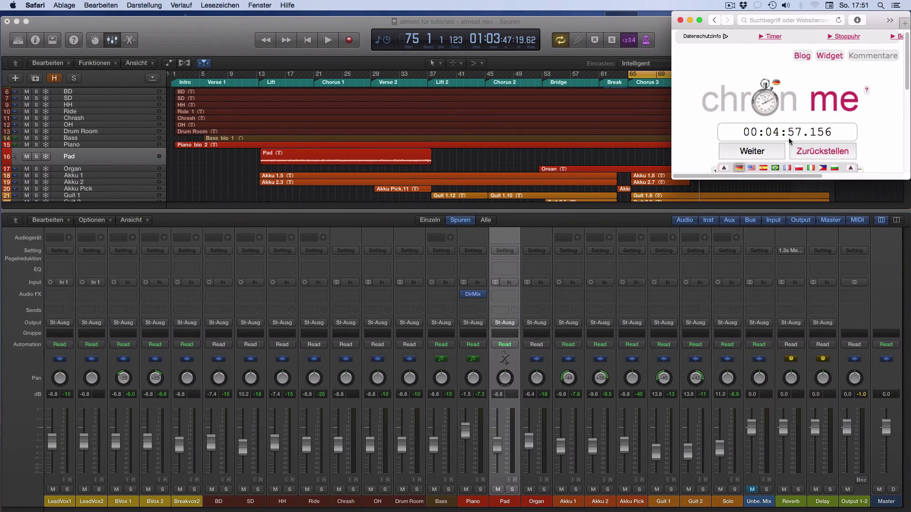
click(644, 19)
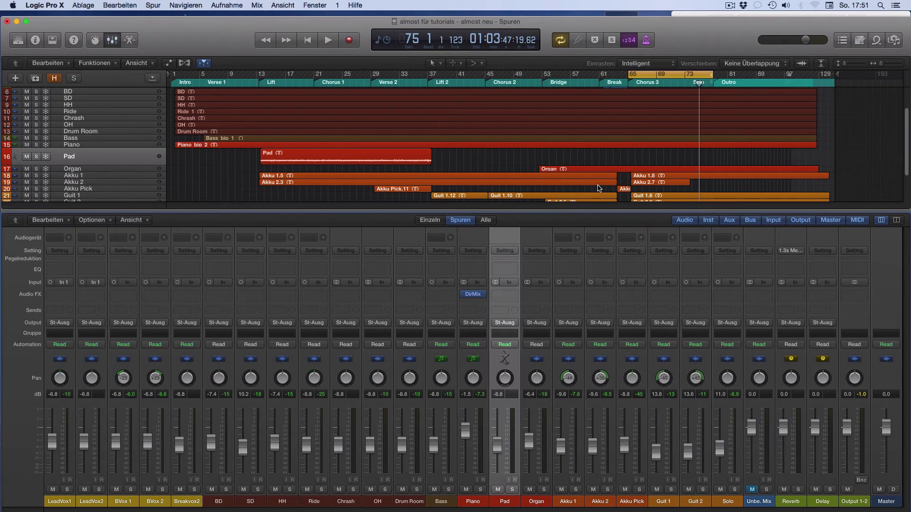
Step: Unmute the Unbe. Mix track, lower its fader to -9.4 dB and solo it
scroll(600, 187, down, 5)
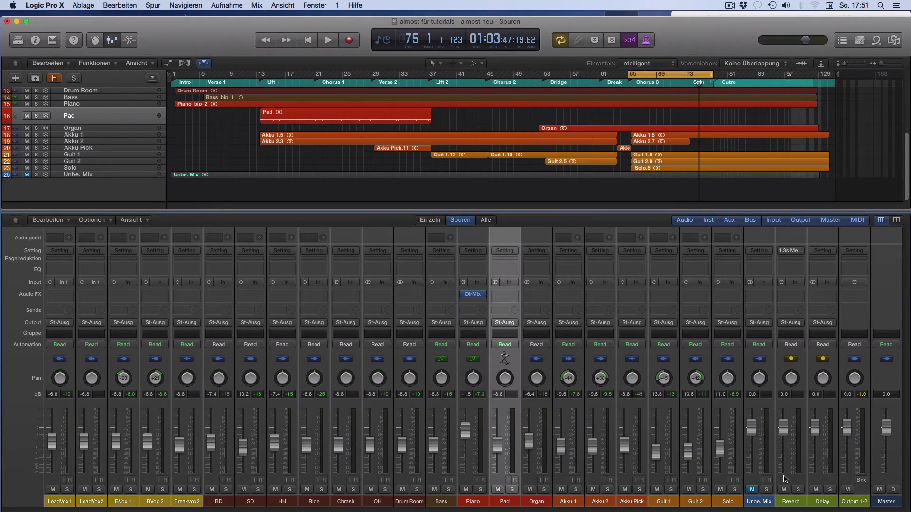
click(752, 490)
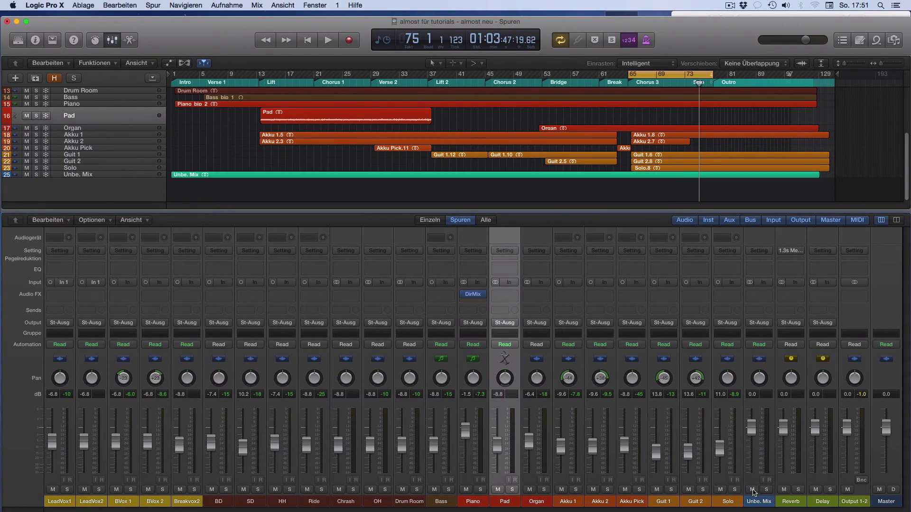
drag(751, 427, 751, 446)
click(766, 490)
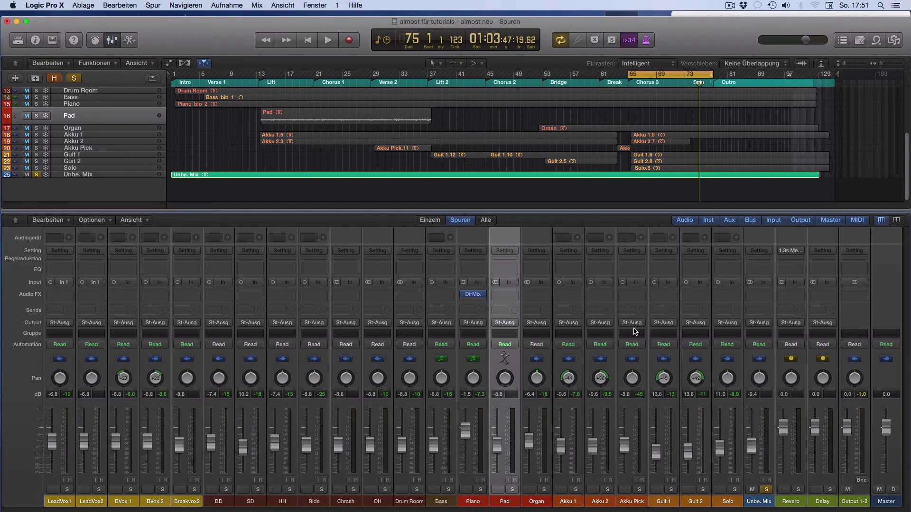
Step: Play the Chorus 3 cycle and raise the Unbe. Mix fader to about -4.4 dB to match loudness
key(Return)
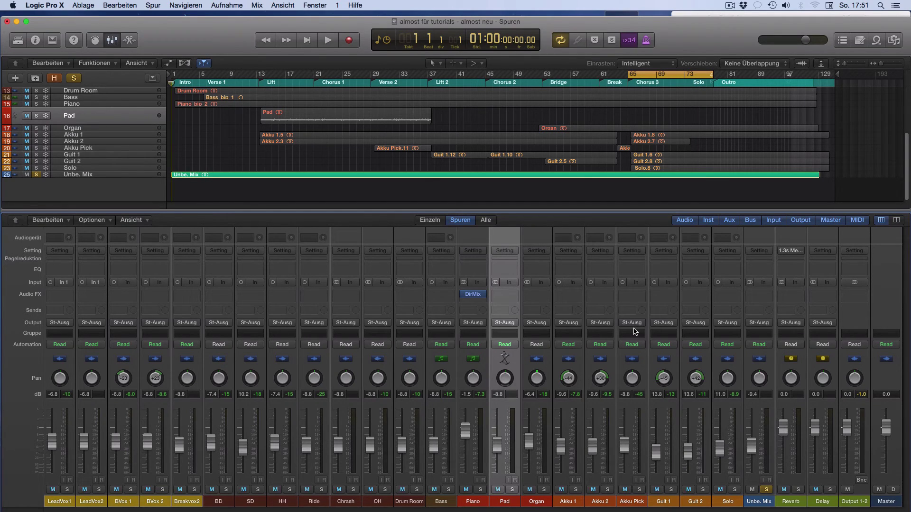
key(space)
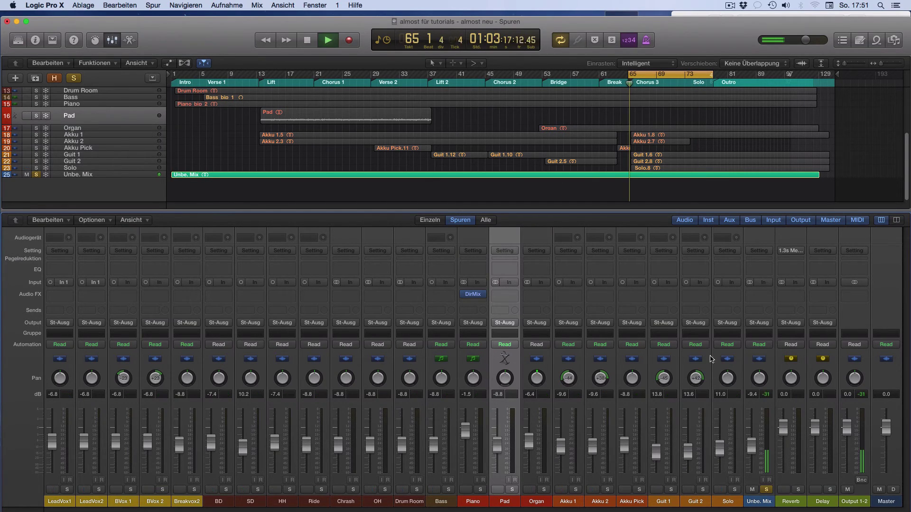
drag(751, 447, 751, 439)
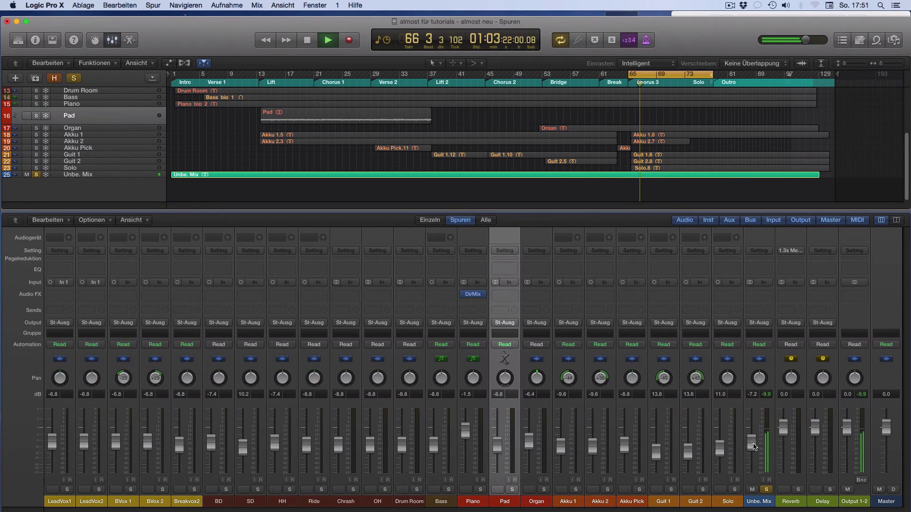
Step: Compare the new mix with the Unbe. Mix track during Chorus 3 by alternating its solo and mute states, and stop playback
click(768, 489)
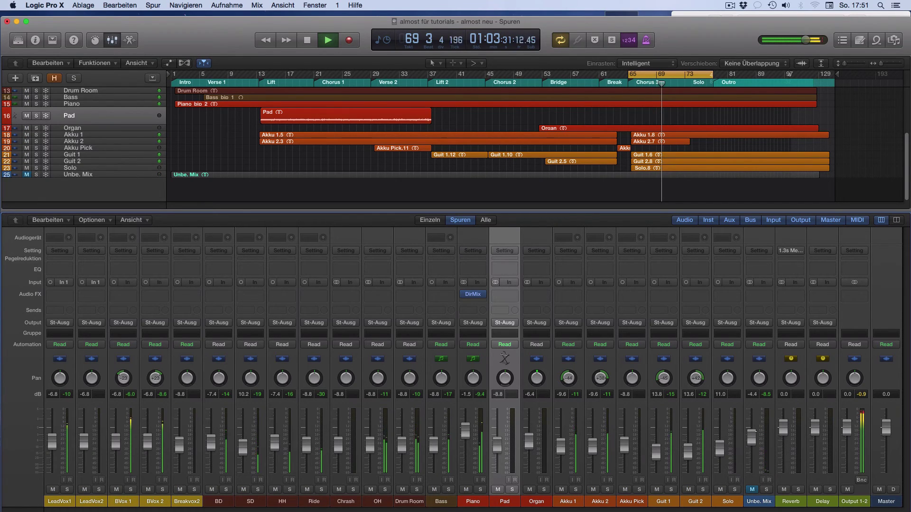
click(768, 489)
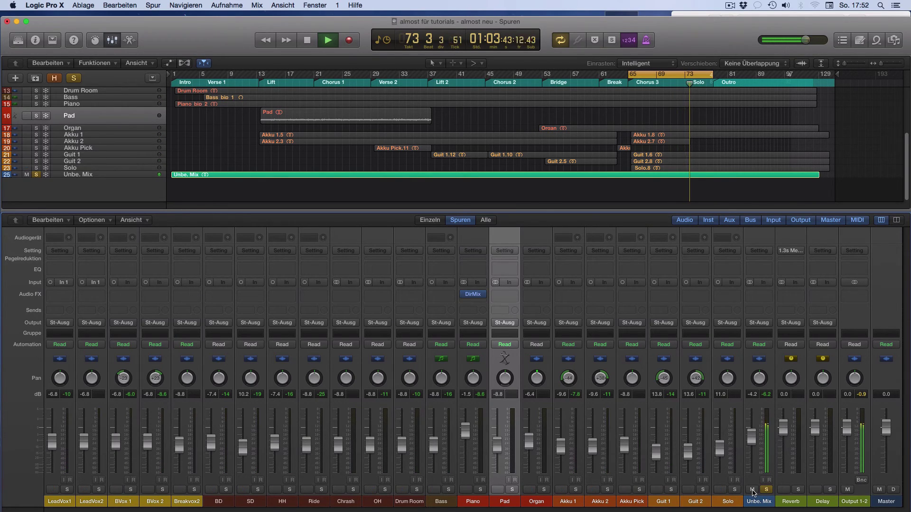
click(752, 490)
click(766, 489)
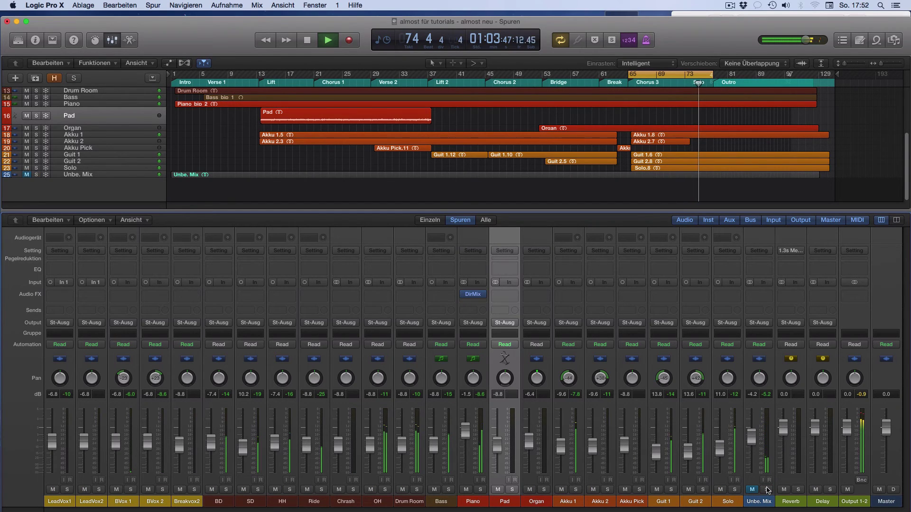
key(space)
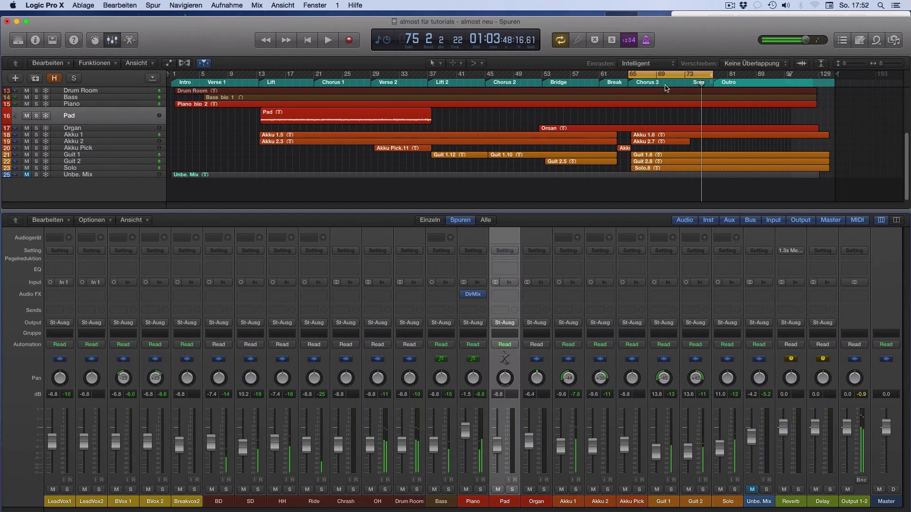
Step: Move the cycle range to Chorus 2 at bar 45 and play the Unbe. Mix track there, unmuted and soloed
drag(670, 73, 527, 73)
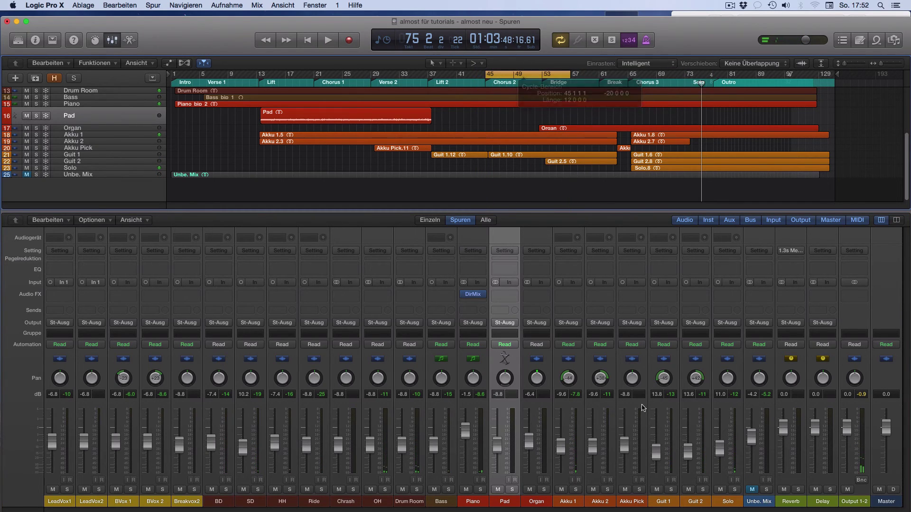
click(751, 490)
click(766, 490)
key(space)
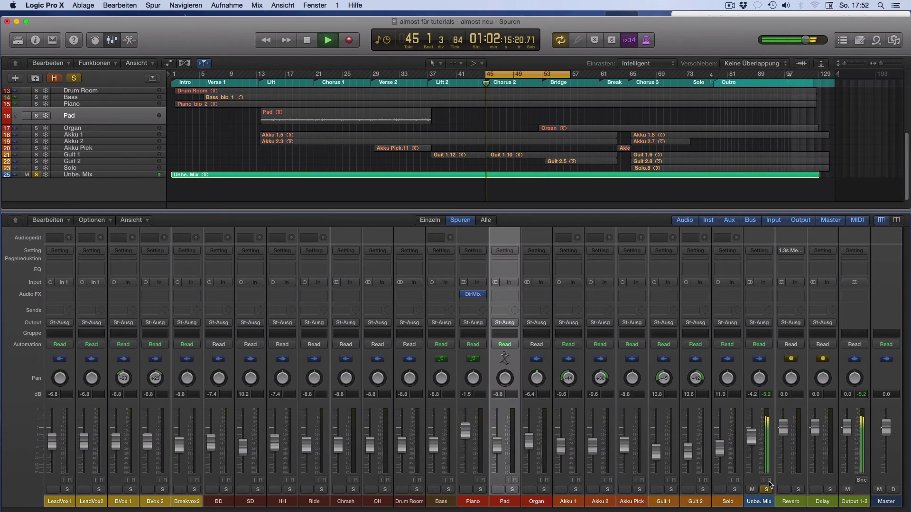
Step: Raise the Unbe. Mix fader to -2.7 dB, and mute and unsolo that track to hear the new mix
drag(751, 437, 751, 429)
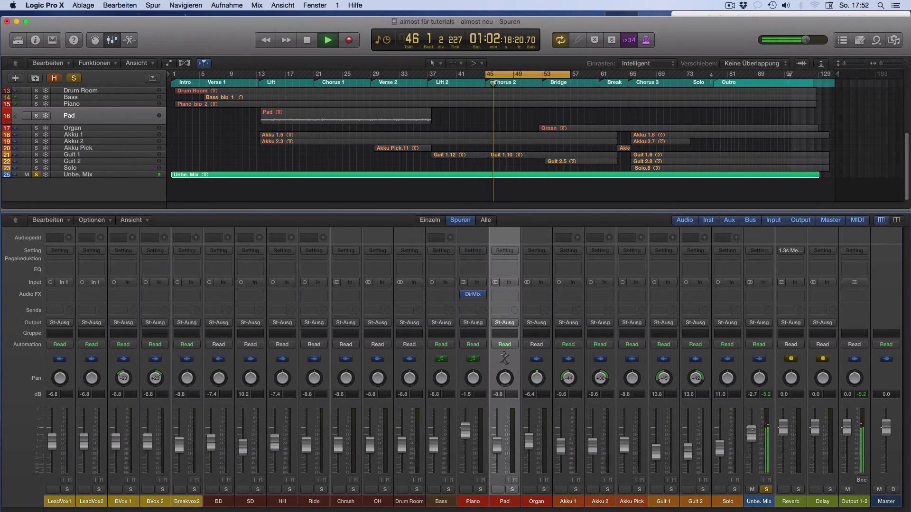
click(751, 489)
click(766, 490)
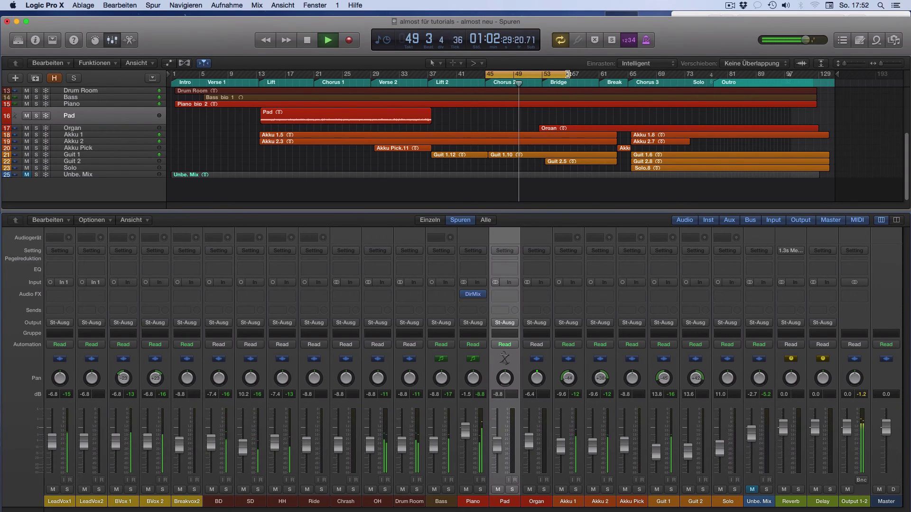
Step: Extend the cycle range further into the Bridge and compare the Unbe. Mix track with the new mix there, stopping playback at the end
drag(567, 75, 588, 75)
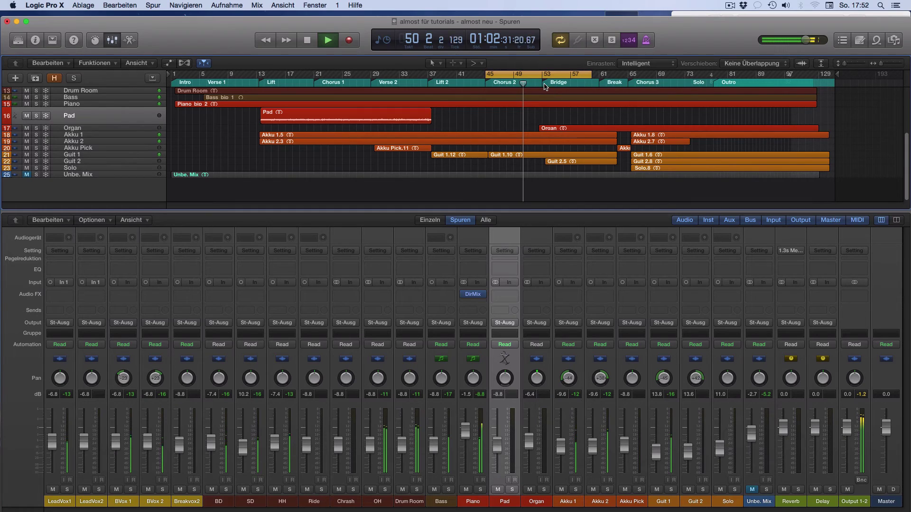
click(765, 490)
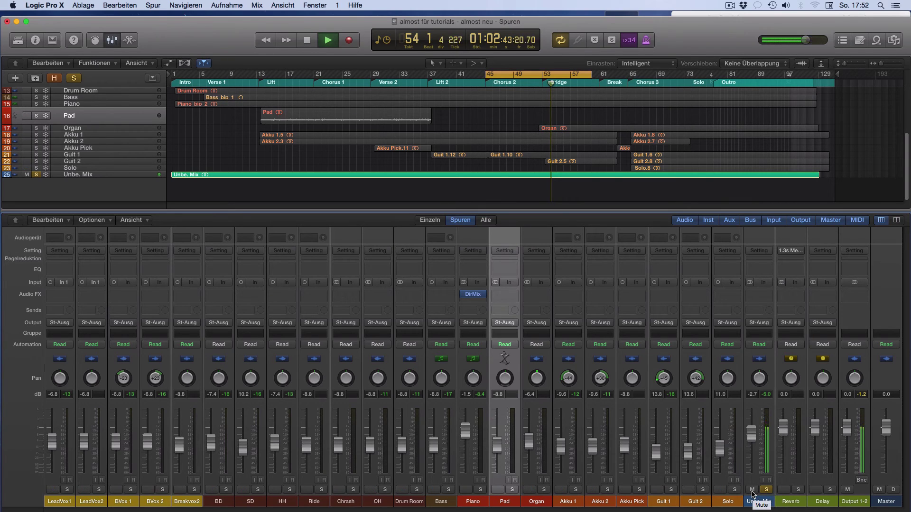
click(751, 491)
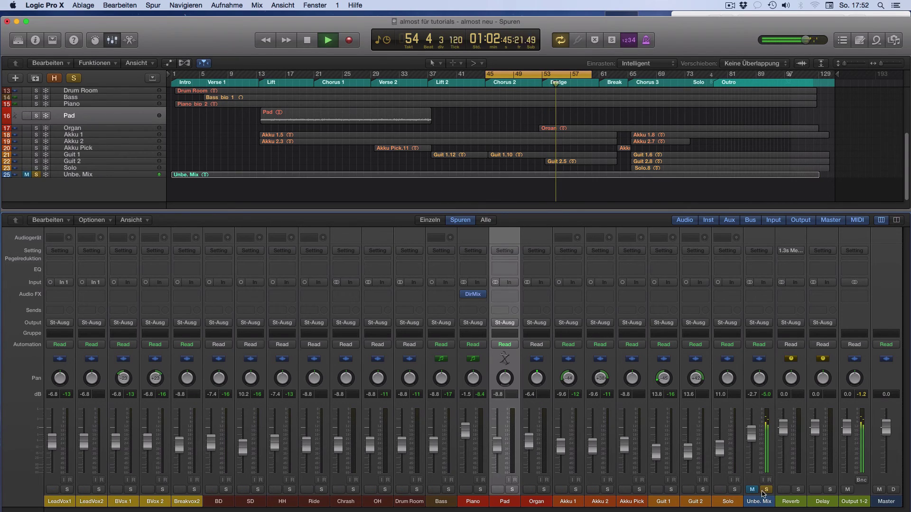
click(766, 490)
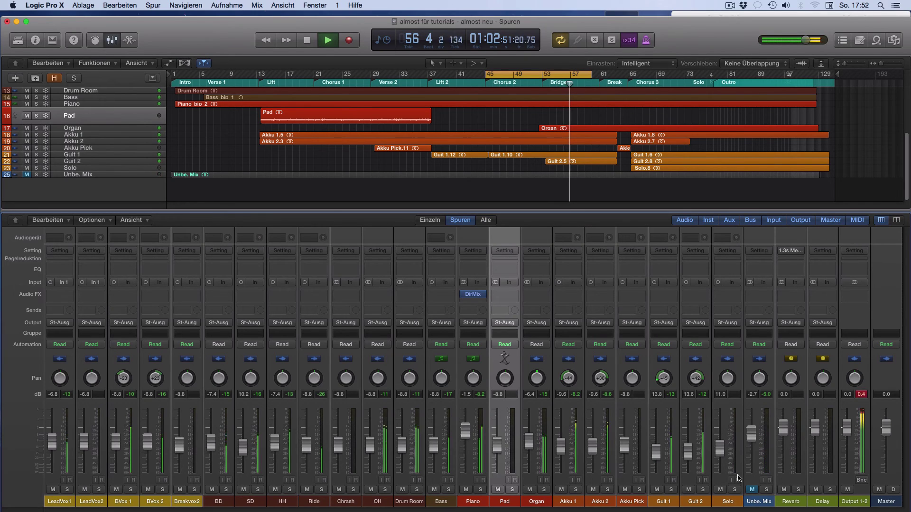
key(space)
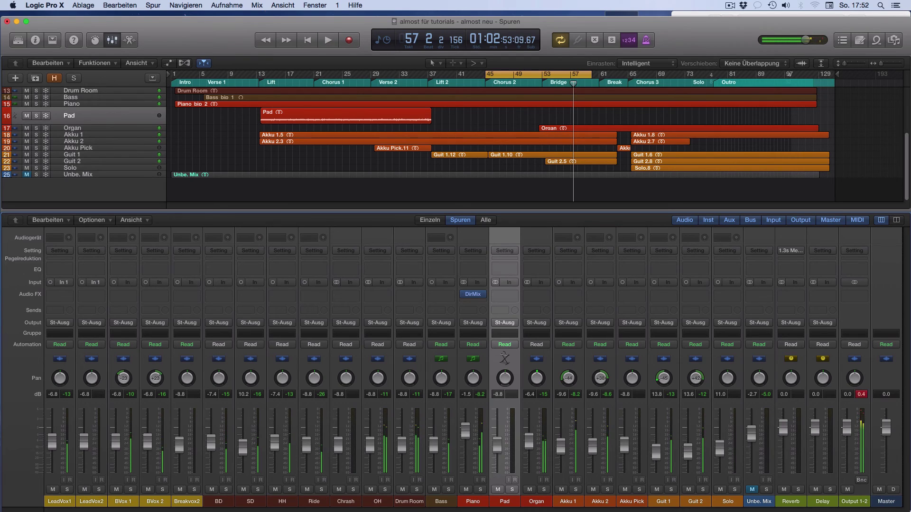
Step: Reset the mixer's peak level displays and check the elapsed time on the stopwatch in Safari, returning to Logic Pro X
click(862, 395)
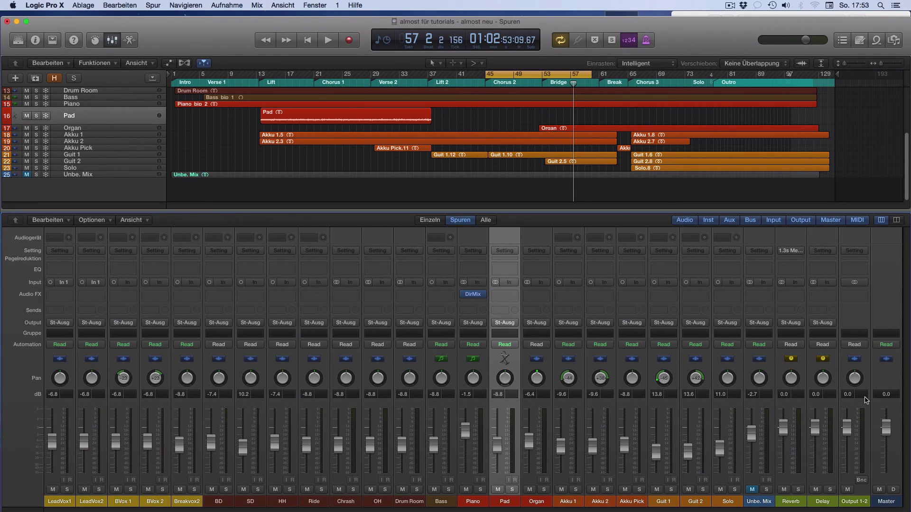
click(691, 13)
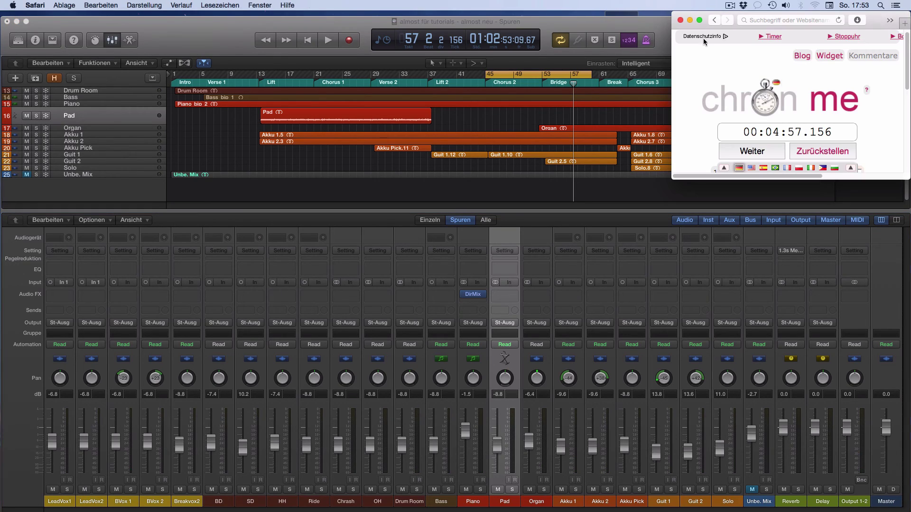
click(656, 19)
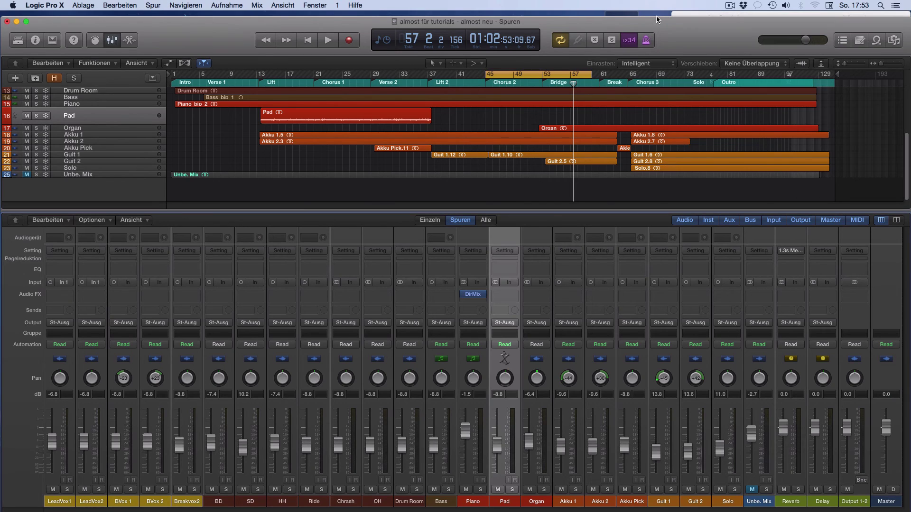